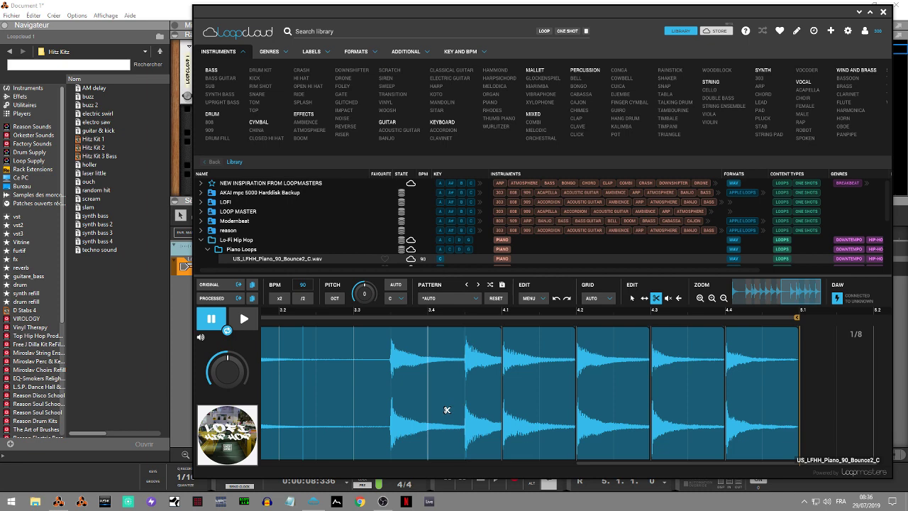
Step: Split the piano loop at the unsliced transient midway between beats 3.3 and 3.4
left_click(389, 410)
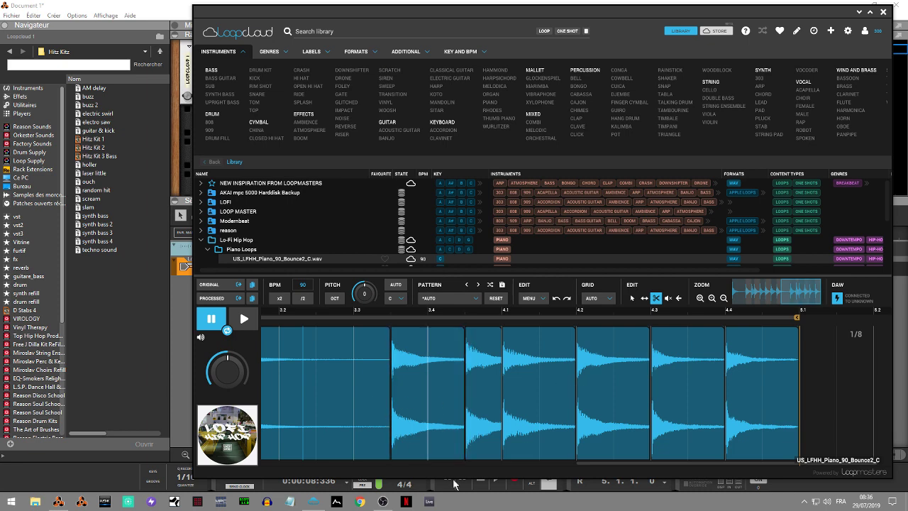
left_click_drag(593, 465, 470, 454)
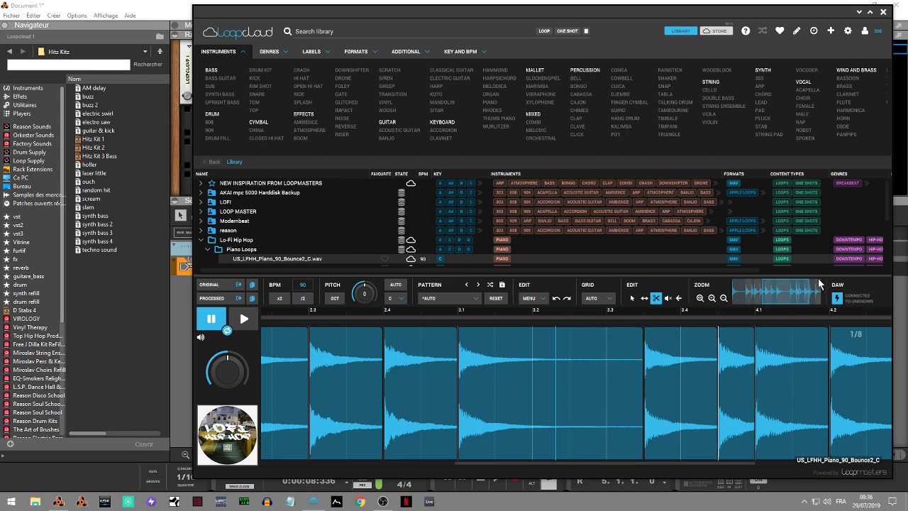
left_click(724, 299)
left_click(725, 299)
left_click(725, 299)
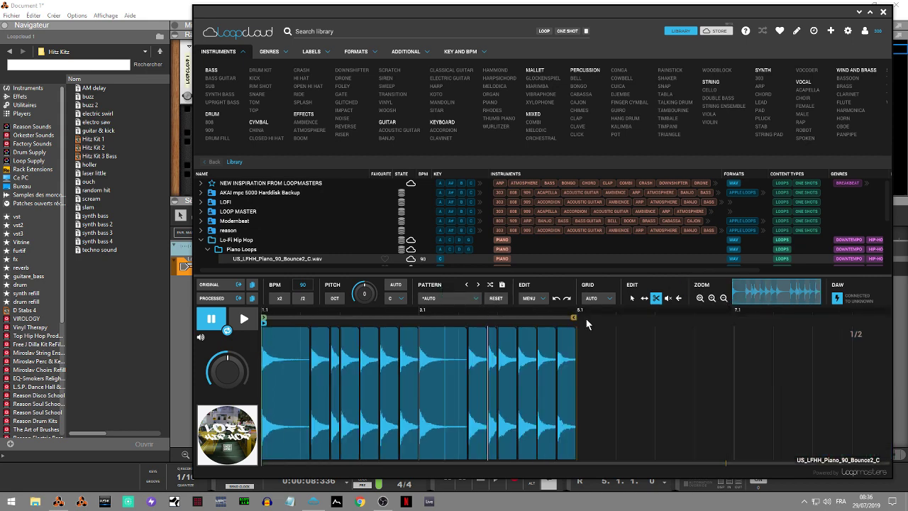
Step: Reverse the slices at 2.1, 2.4, just before 4.1 and at 4.3, and preview the loop
left_click(710, 299)
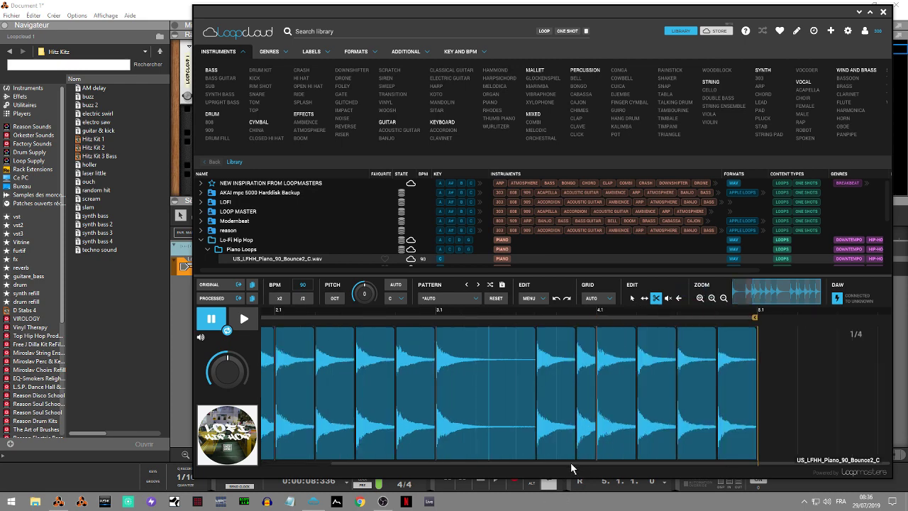
left_click_drag(574, 464, 452, 458)
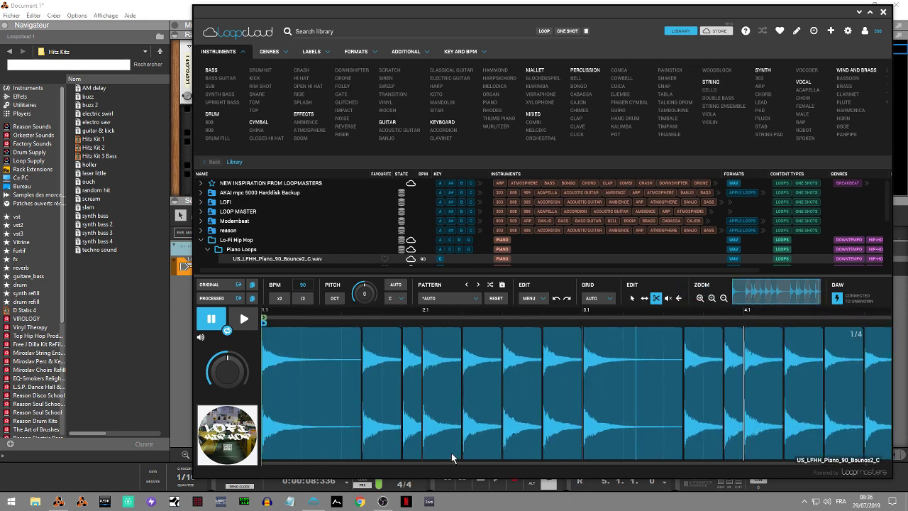
left_click(678, 298)
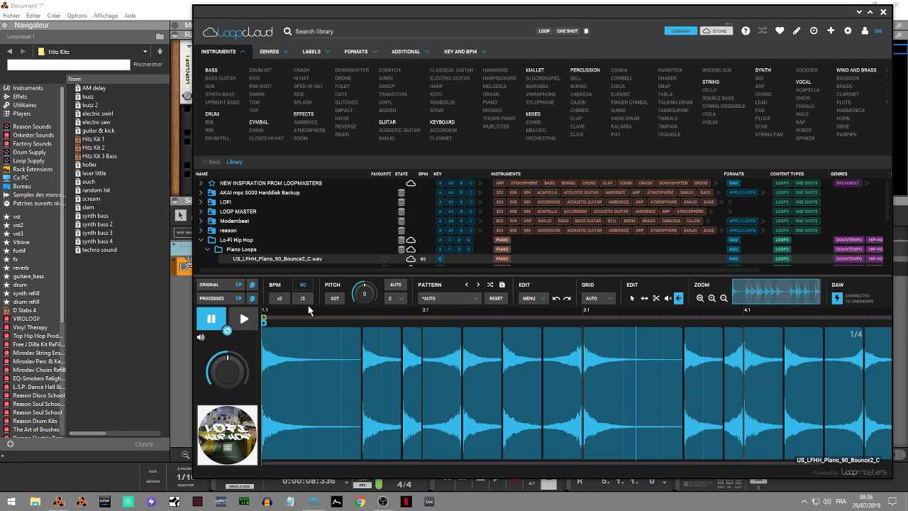
left_click(246, 320)
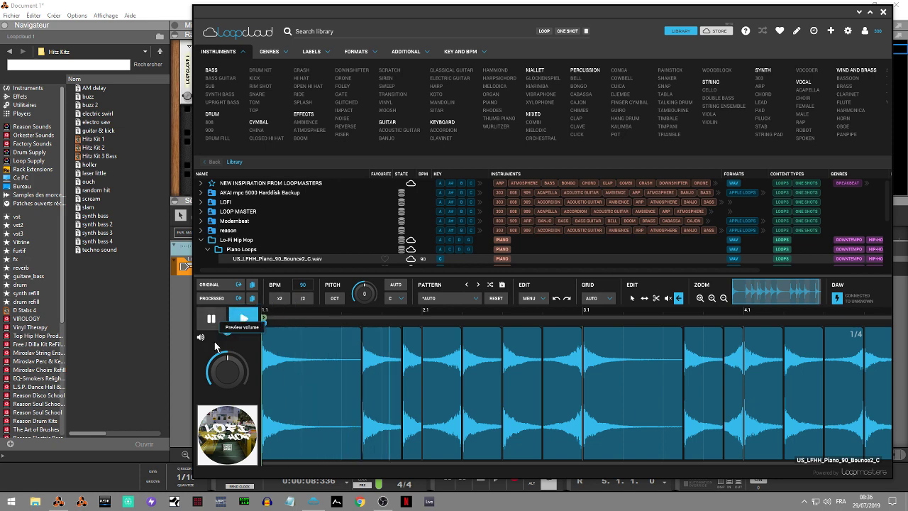
key("space")
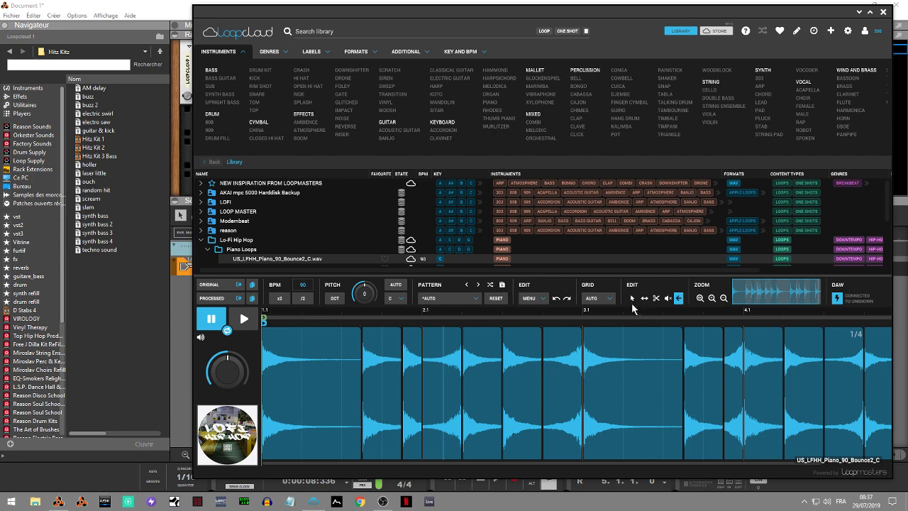
Step: Add a very short fade-in to the reversed slice at 2.1 and preview the loop
left_click(433, 365)
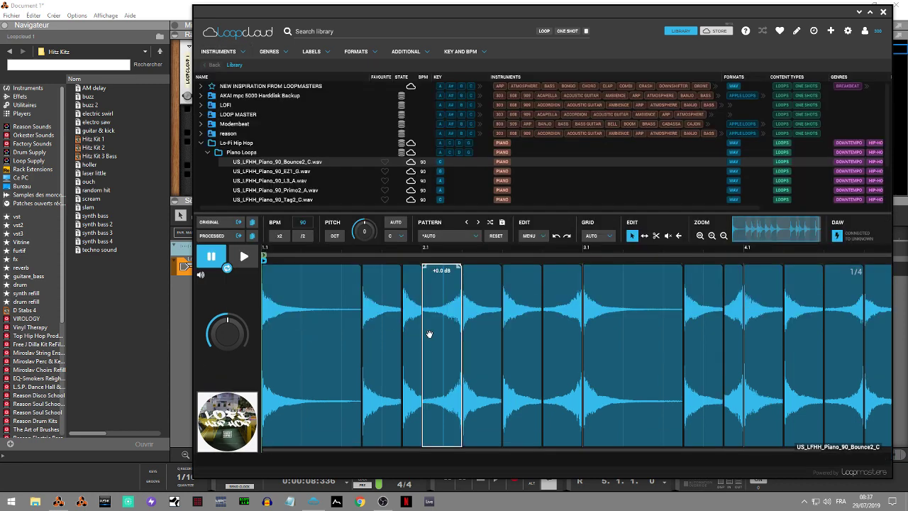
left_click(233, 258)
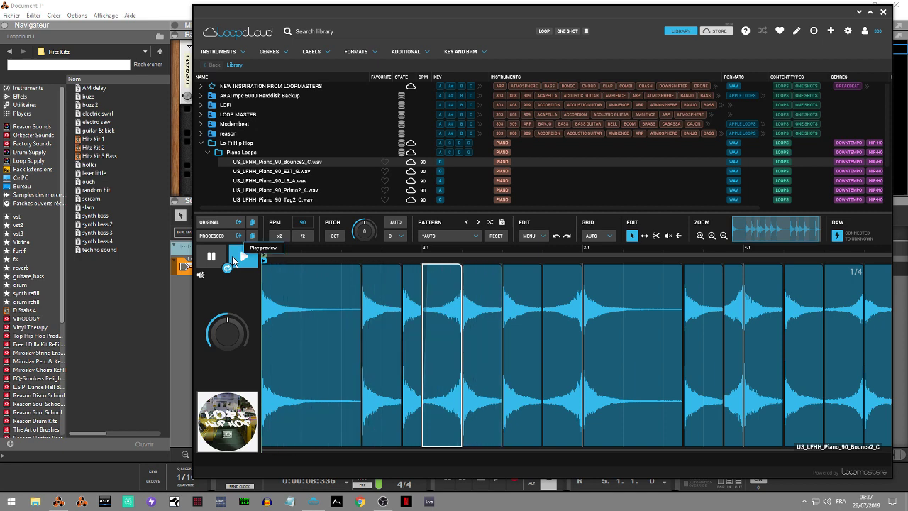
left_click(232, 257)
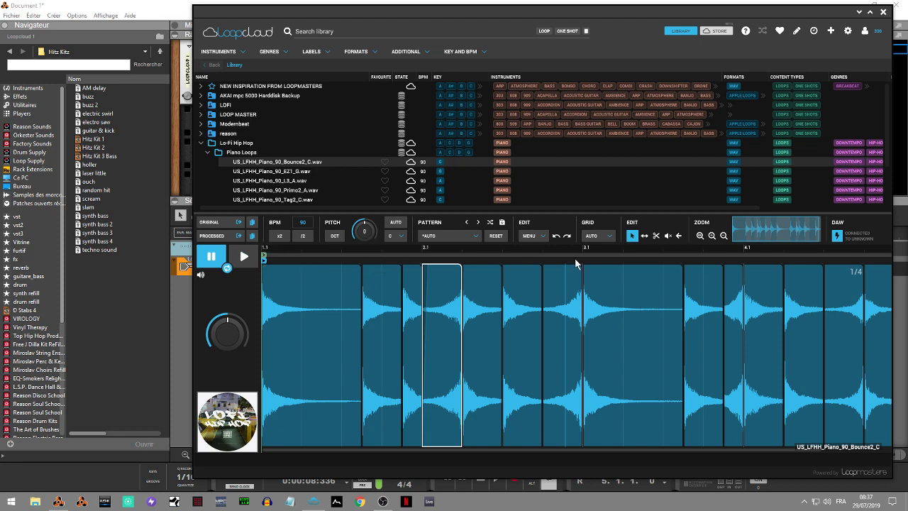
Step: Add a short fade-in to the reversed slice at 2.4, just before 3.1, and preview the loop
left_click(551, 273)
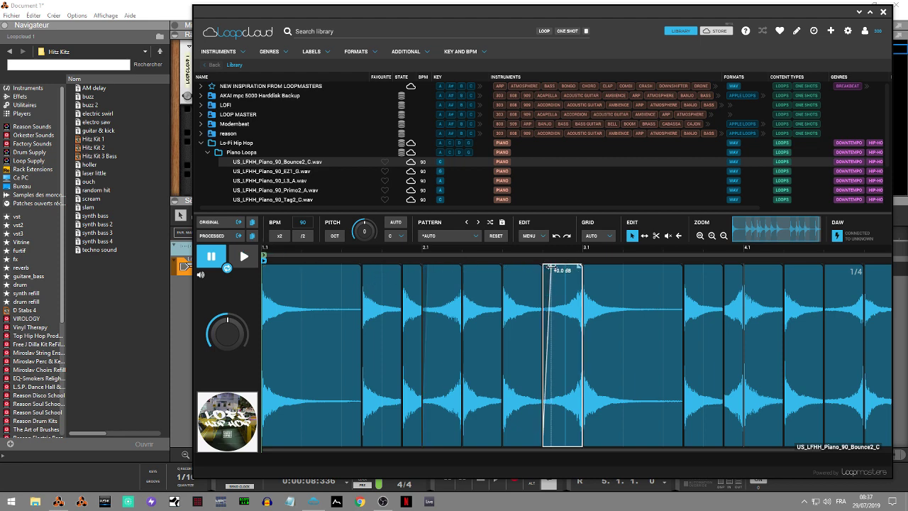
key("space")
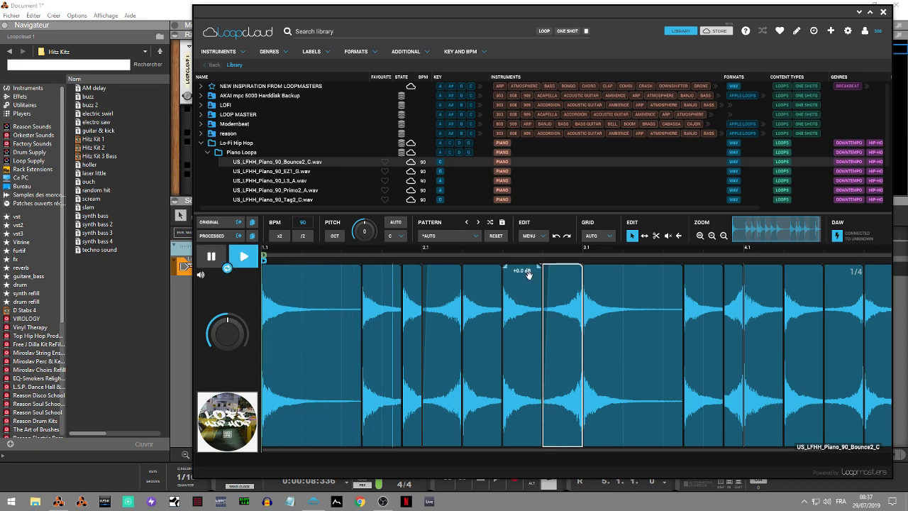
key("space")
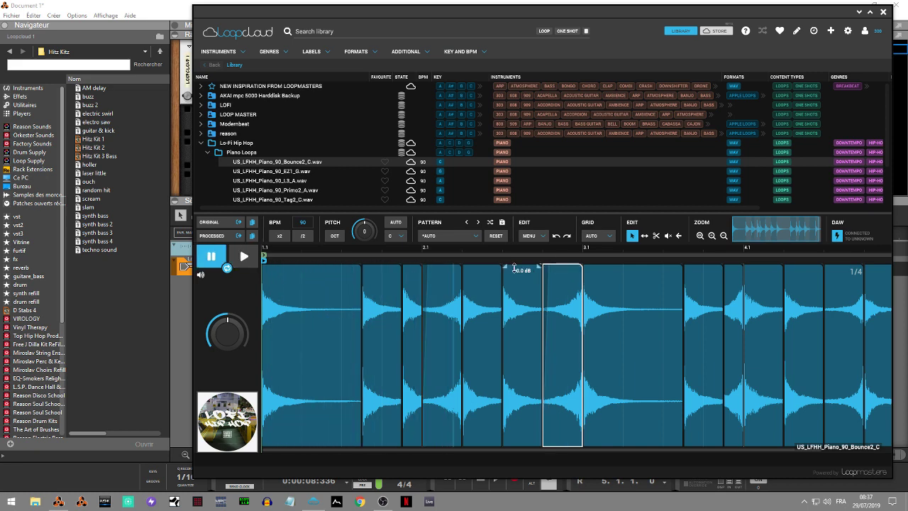
left_click(240, 259)
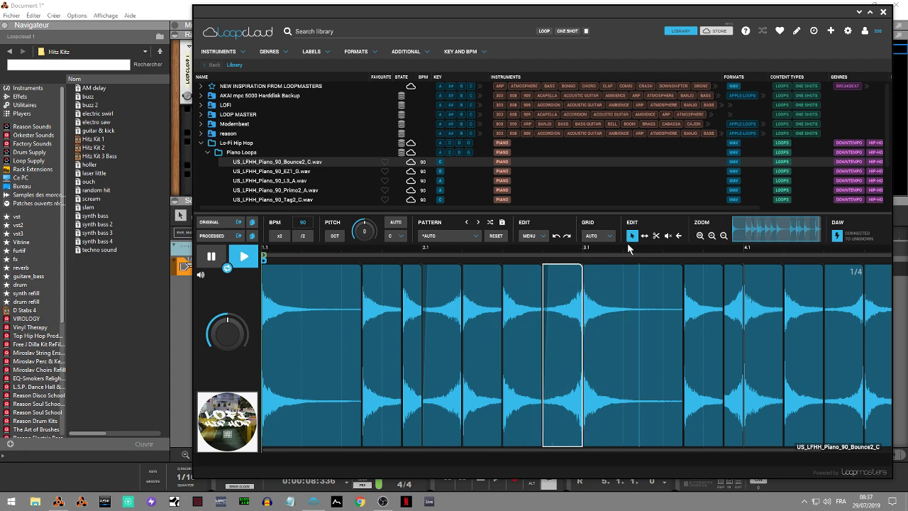
key("space")
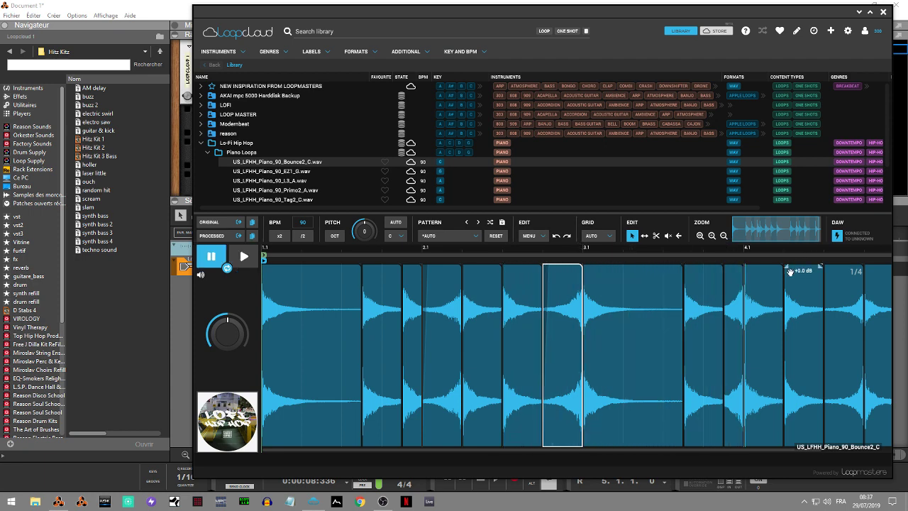
Step: Add short fade-ins to the reversed slice just before 4.1 and to the reversed slice at 4.3, previewing between them
left_click(737, 291)
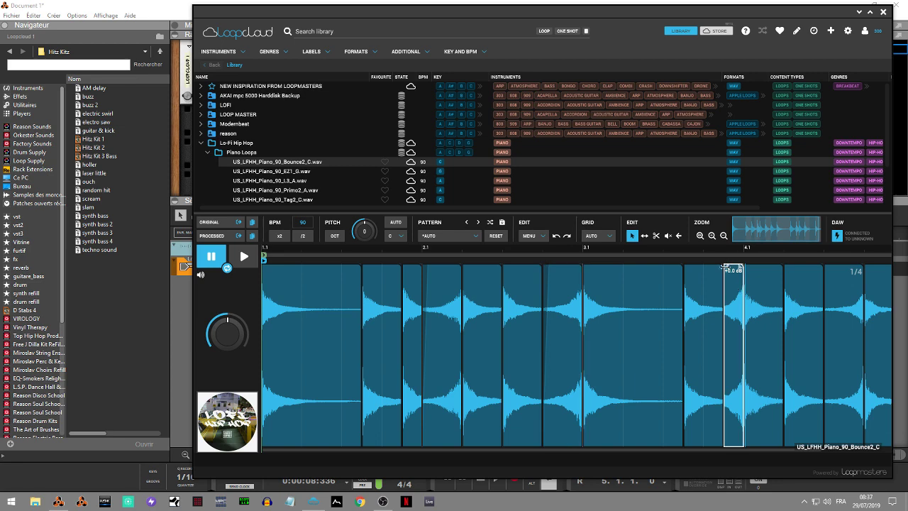
scroll(724, 268, "up", 3)
key("space")
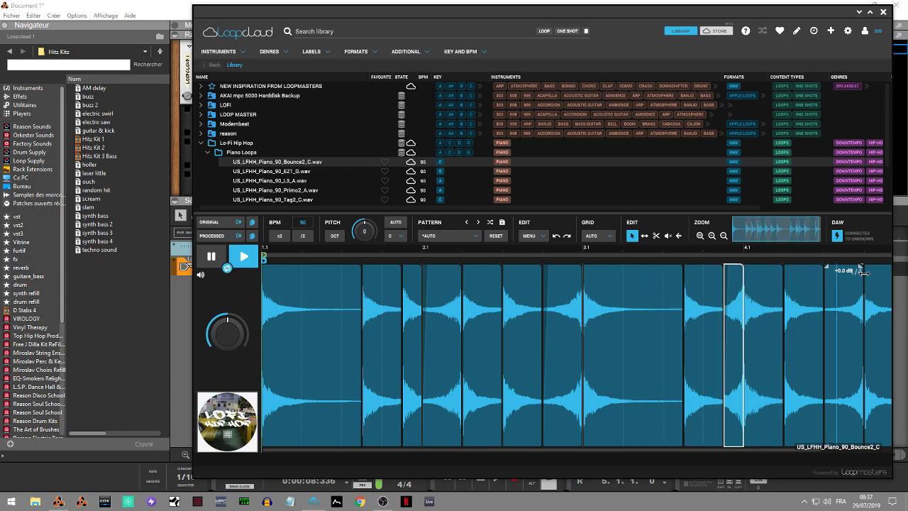
key("space")
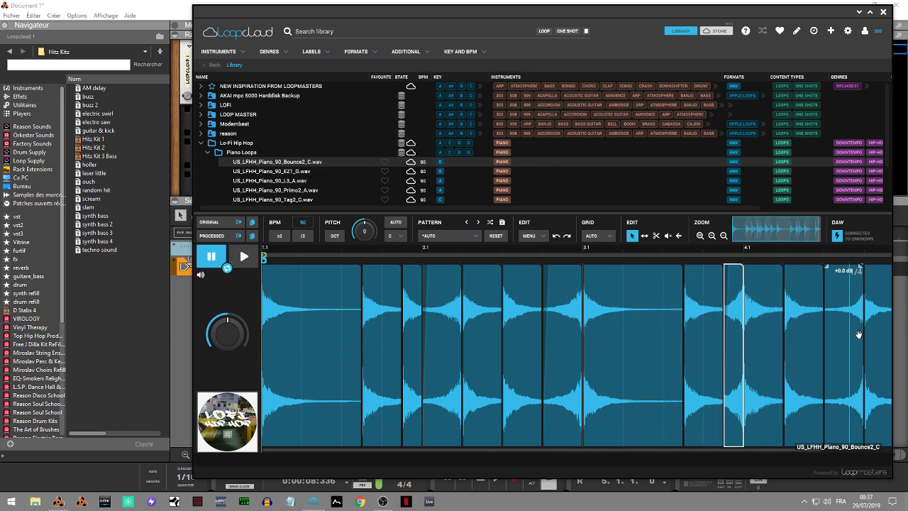
left_click(828, 267)
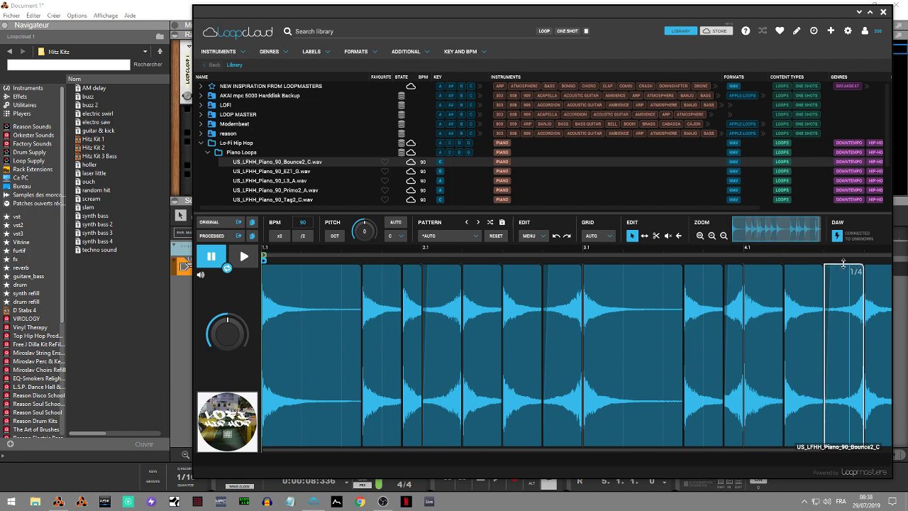
Step: Try a gain of +4.2 dB on the reversed slice at 4.3, preview it, and return the gain to 0.0 dB
mouse_move(841, 263)
left_mouse_down()
mouse_move(842, 312)
mouse_move(841, 270)
left_mouse_up()
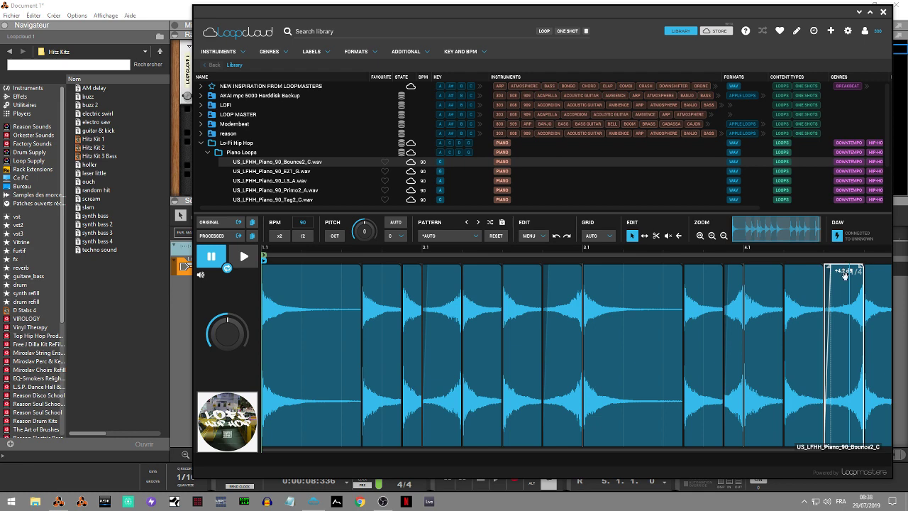
key("space")
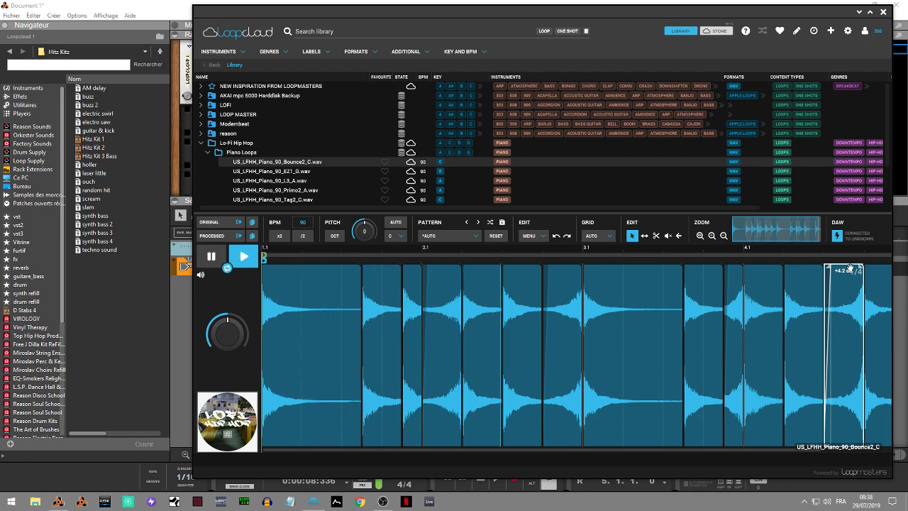
left_click_drag(851, 268, 851, 279)
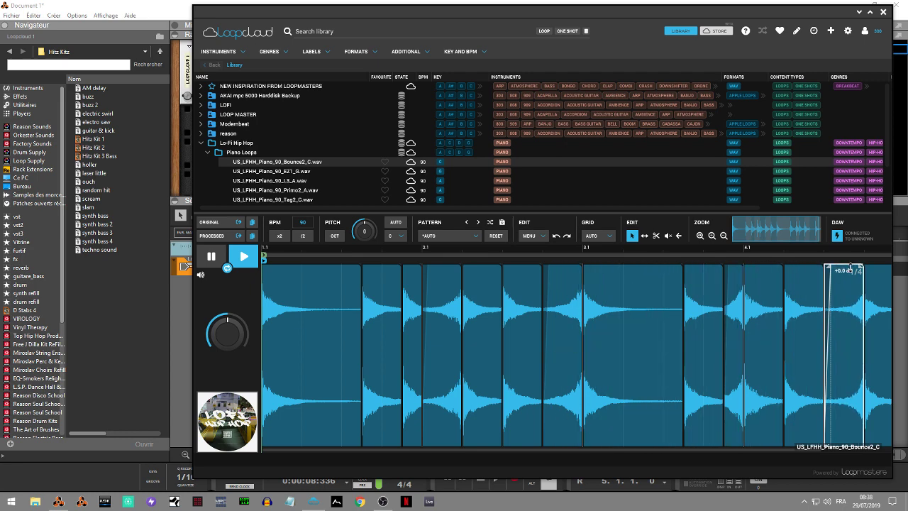
key("space")
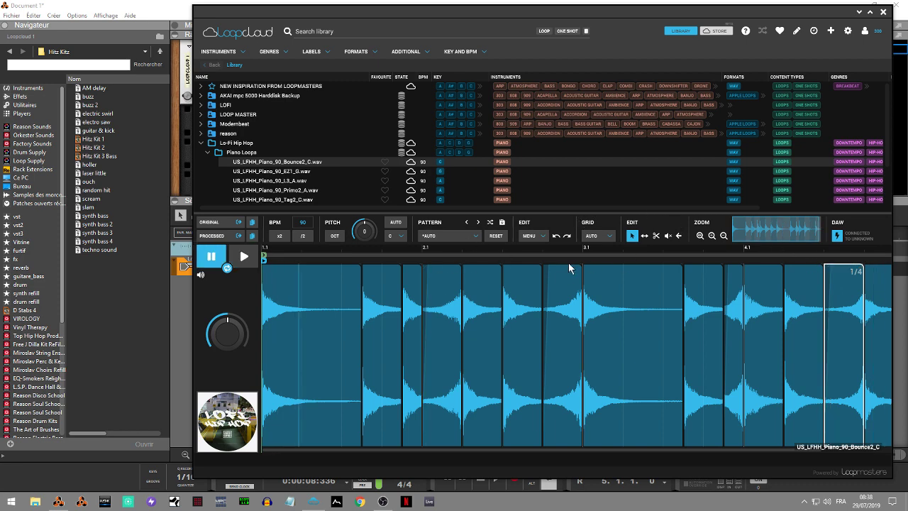
Step: Activate the Loopcloud loop preview, switch to Reason, and play the sequencer from the first bar to hear the loop in sync
mouse_move(401, 354)
left_click(177, 321)
left_click(399, 471)
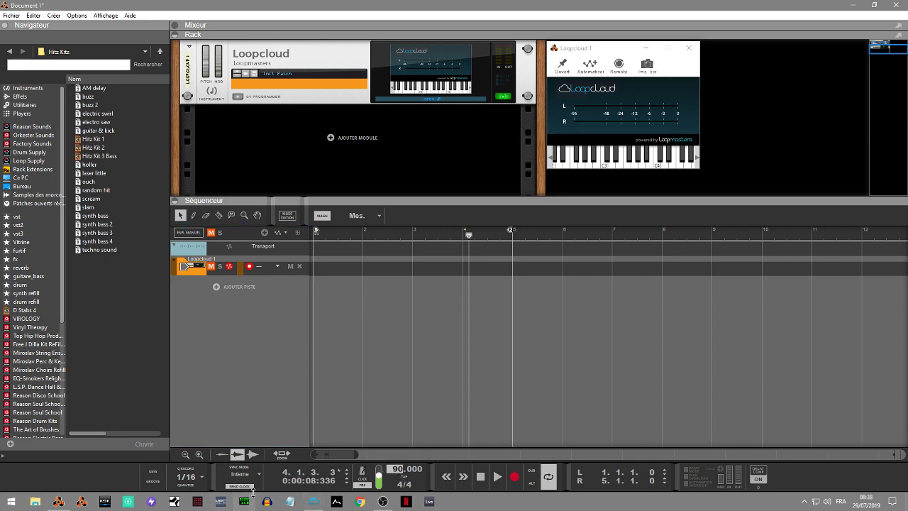
left_click(314, 502)
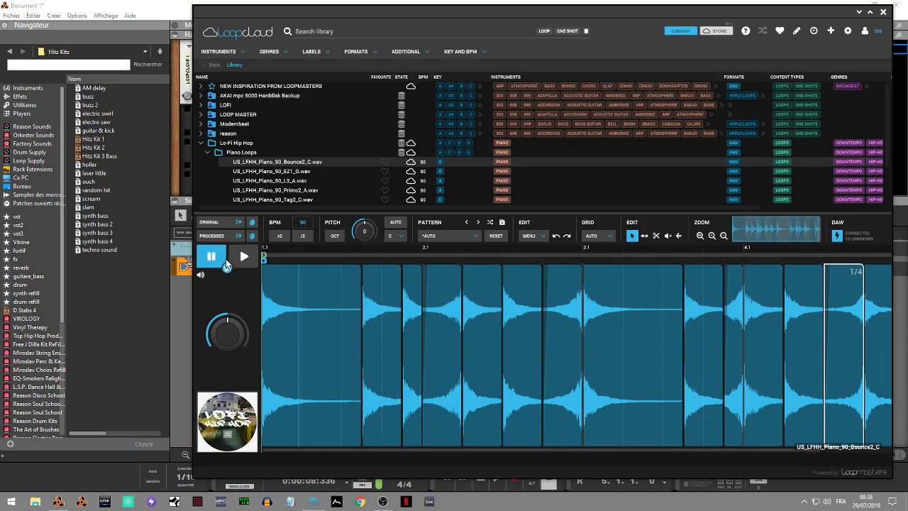
left_click(243, 257)
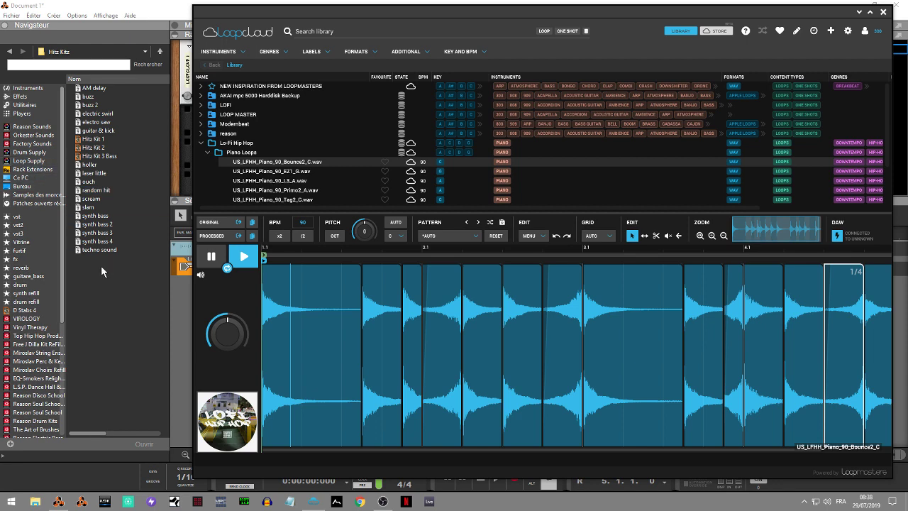
left_click(117, 298)
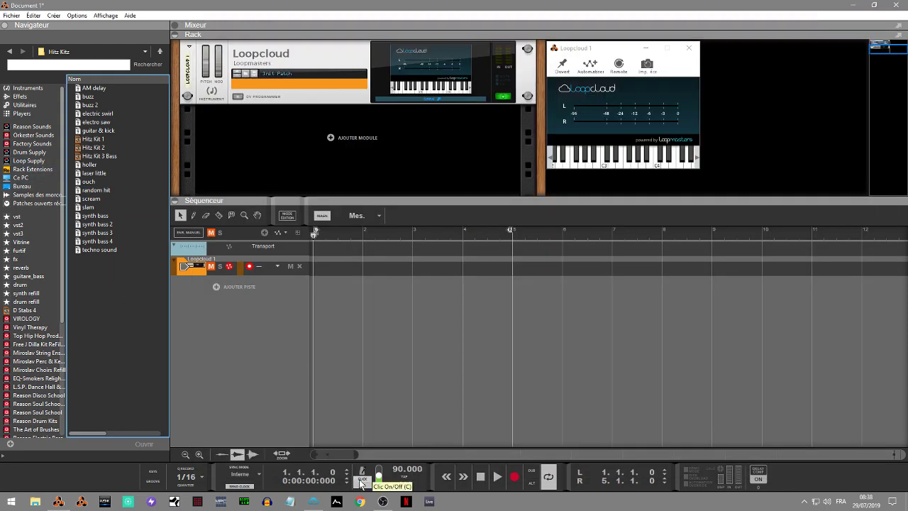
key("space")
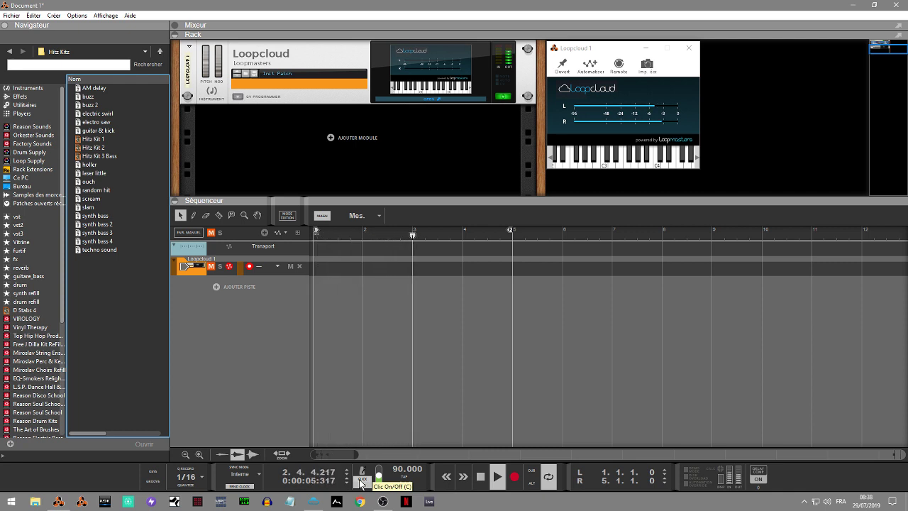
Step: With transport looping off, create an audio track with its input set to Entrée stéréo and briefly test playback
mouse_move(383, 503)
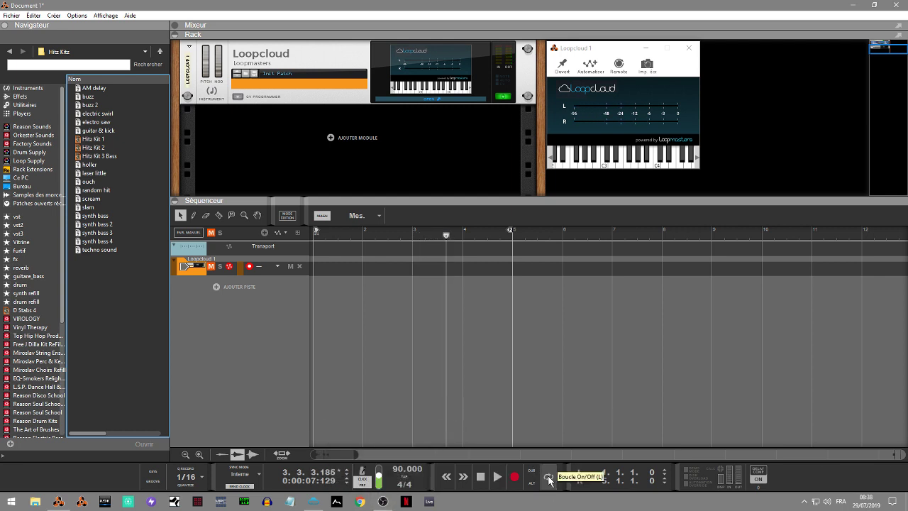
left_click(213, 285)
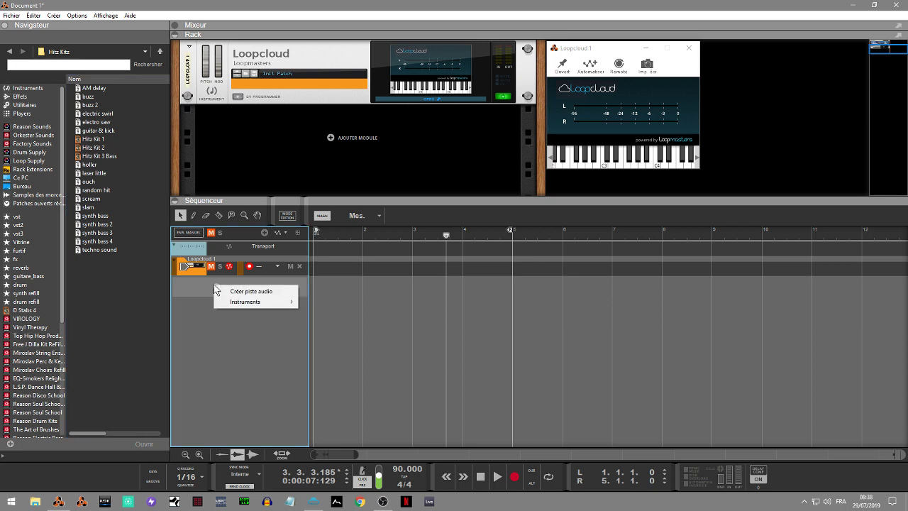
left_click(247, 291)
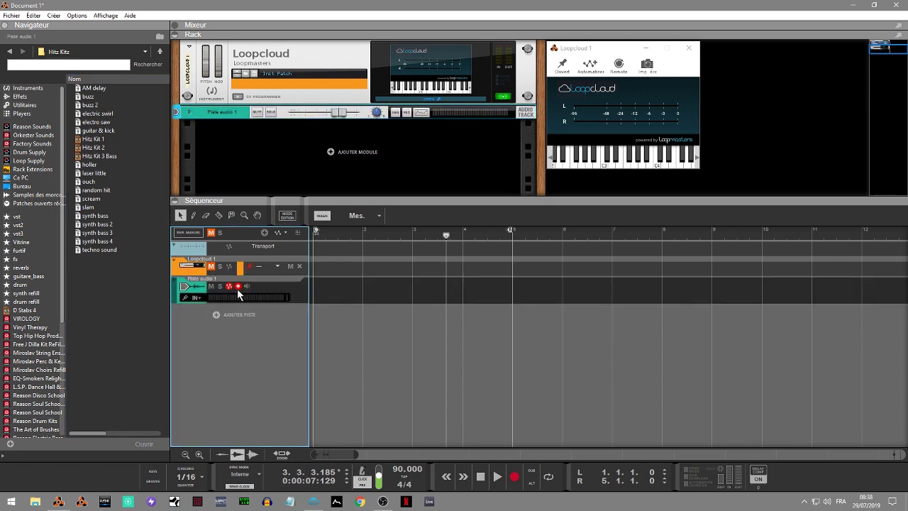
left_click(194, 297)
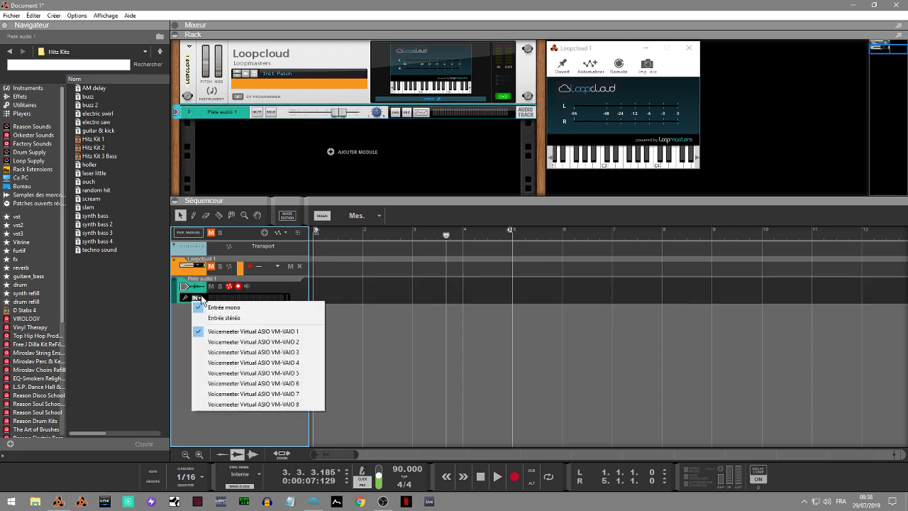
left_click(205, 319)
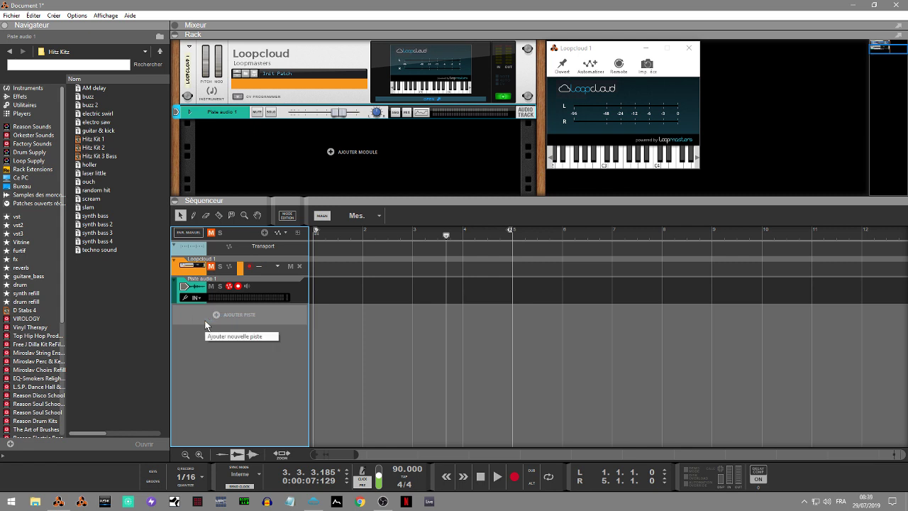
key("space")
key("space")
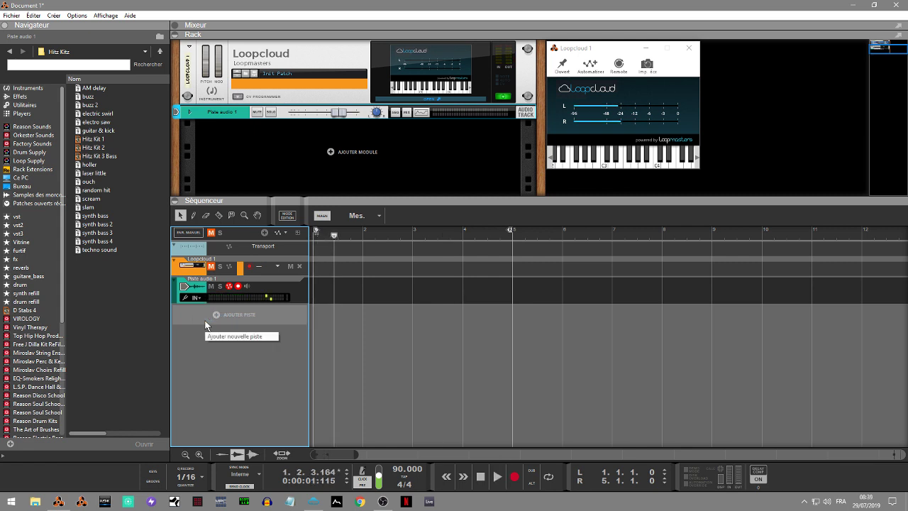
Step: Record the Loopcloud piano loop onto the audio track from the first bar to just past bar 5
key("space")
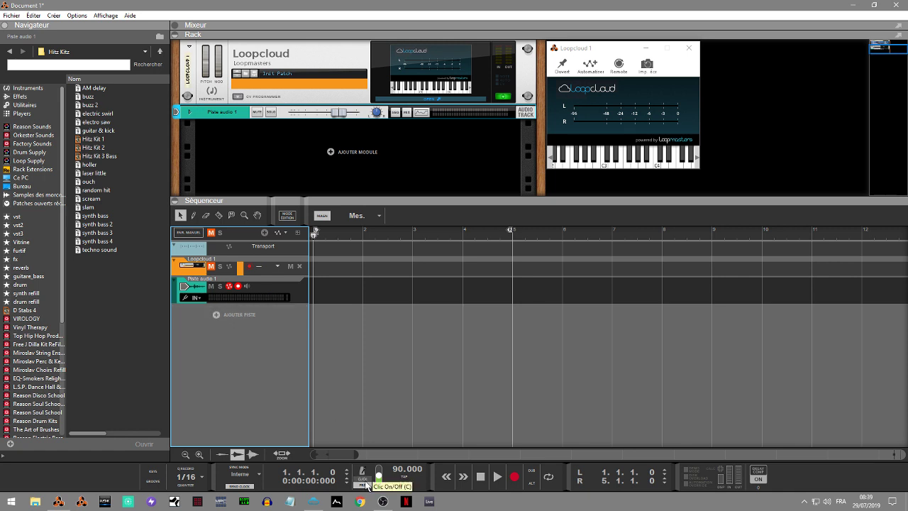
key("ctrl+Return")
key("space")
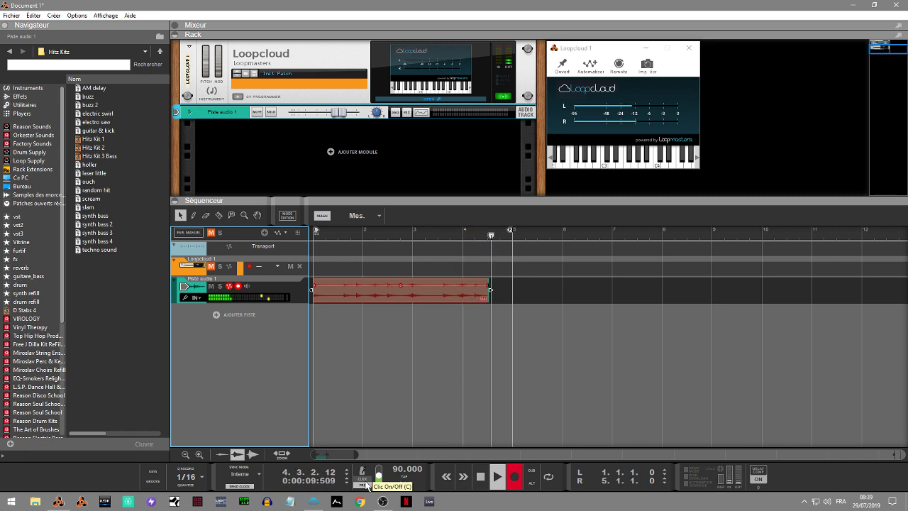
key("space")
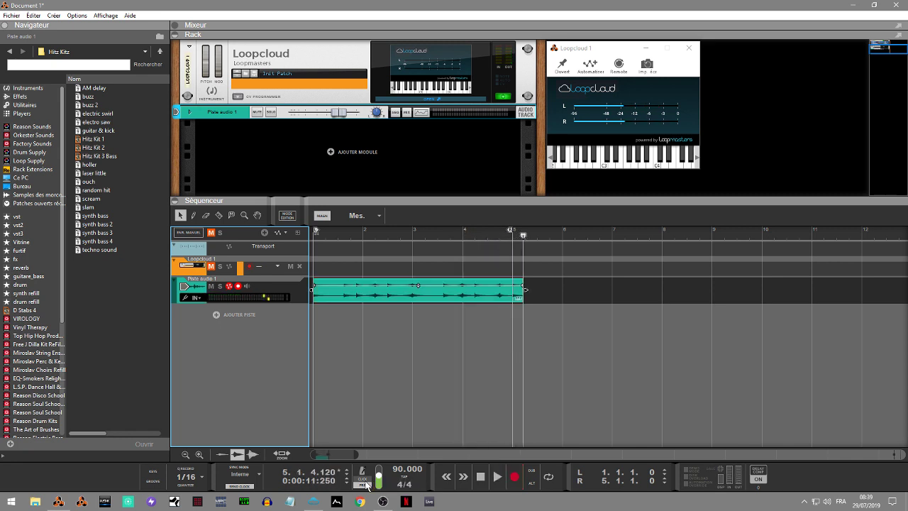
Step: Trim the end of the recorded clip to make it four bars long, and turn on transport looping
left_click(365, 485)
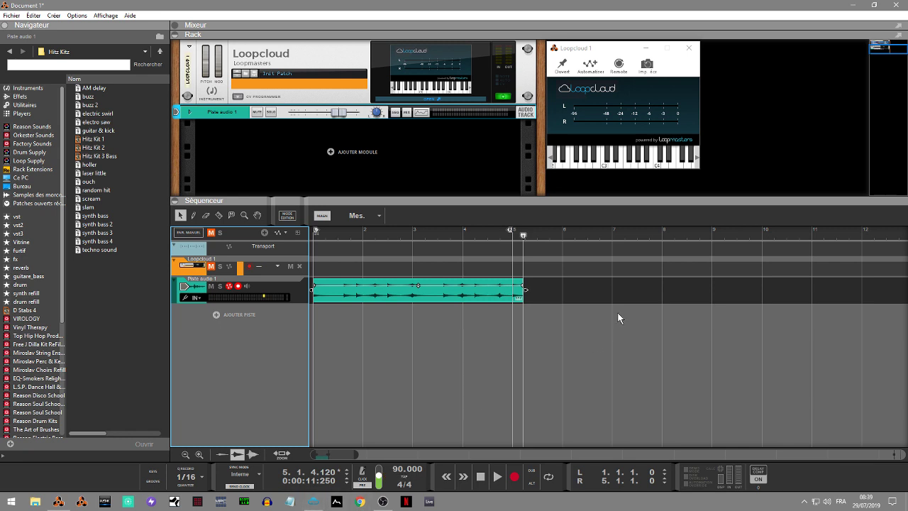
mouse_move(524, 288)
left_mouse_down()
mouse_move(562, 288)
mouse_move(512, 291)
left_mouse_up()
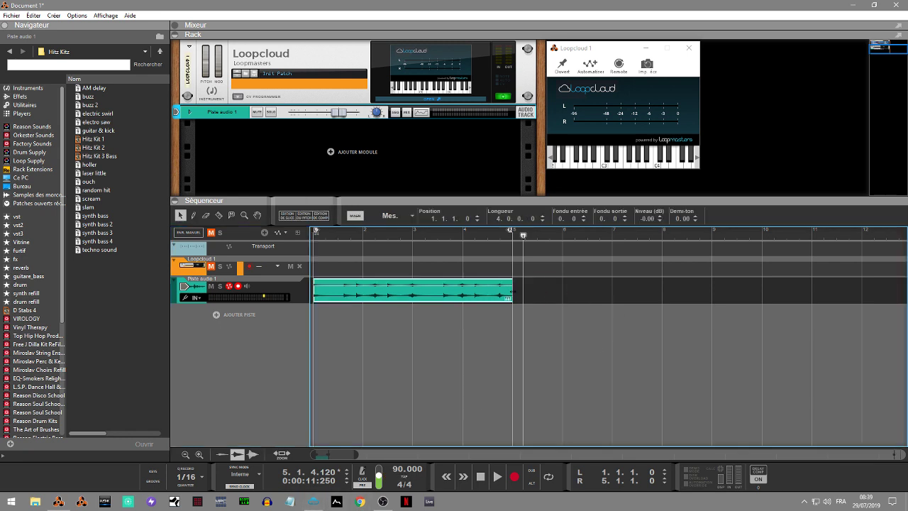
left_click(549, 478)
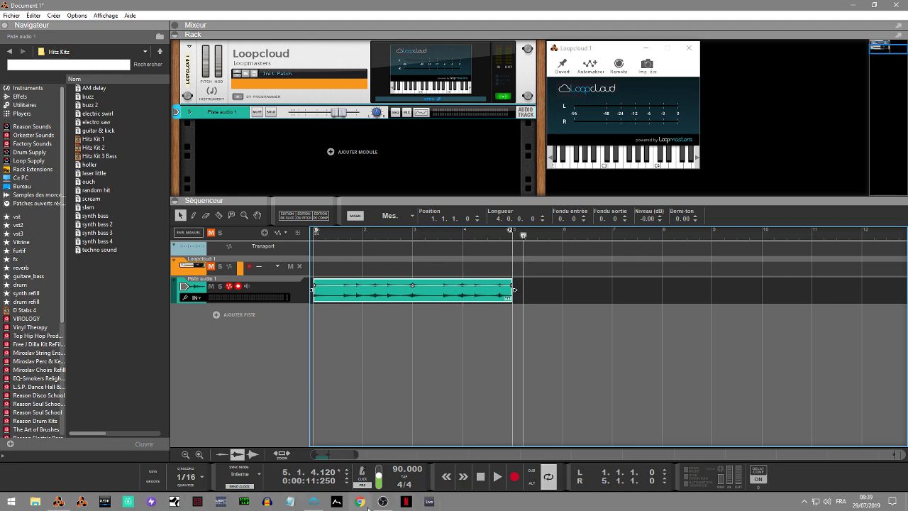
Step: Pause the preview in Loopcloud, return to Reason, and play the recorded clip from the loop start before stopping playback
left_click(314, 502)
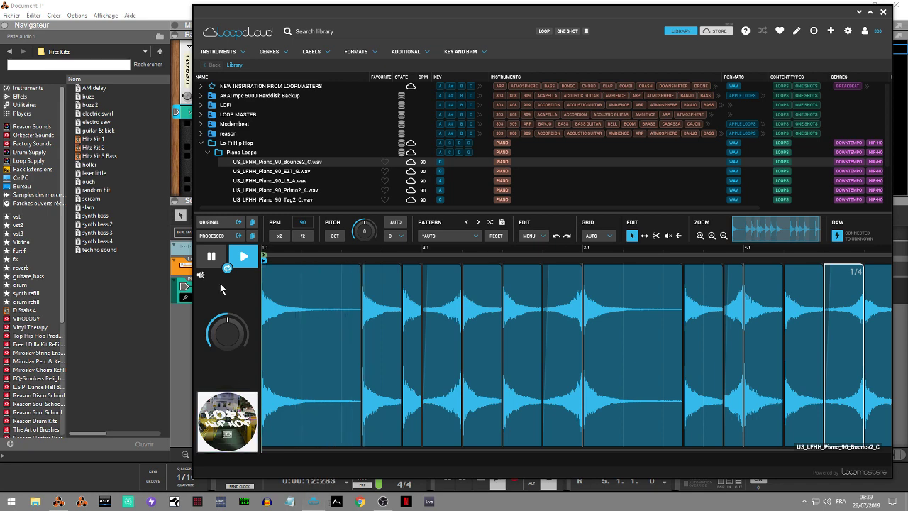
left_click(213, 256)
left_click(178, 353)
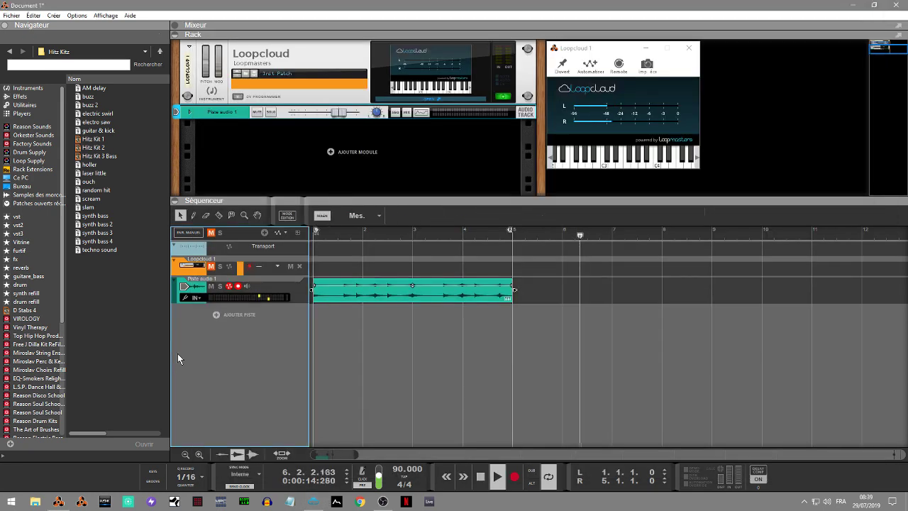
key("KP_Decimal")
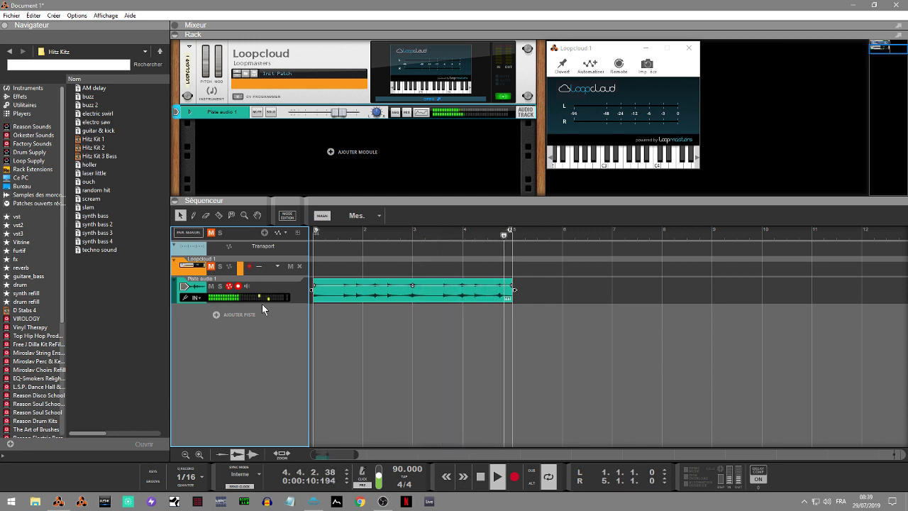
left_click(481, 486)
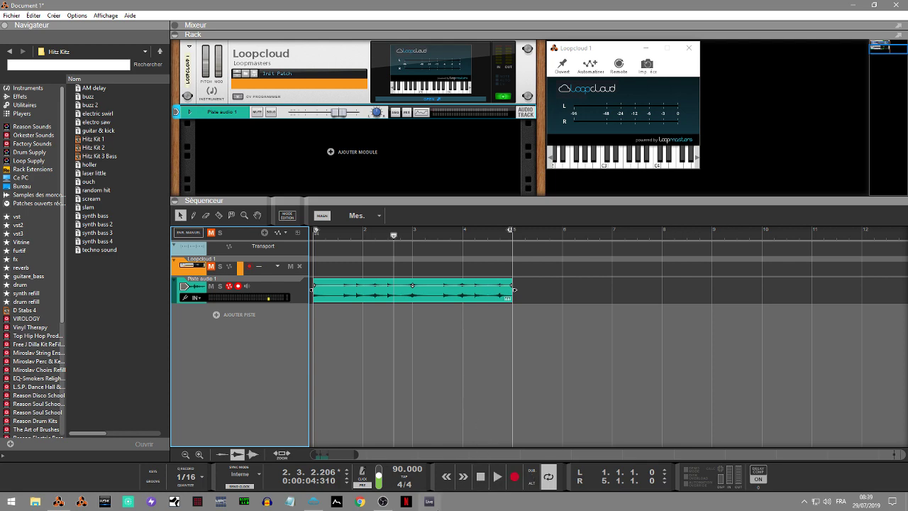
Step: Switch to Loopcloud, enlarge the library list, show the instrument filters, and reset the piano loop's pattern to auto
left_click(313, 502)
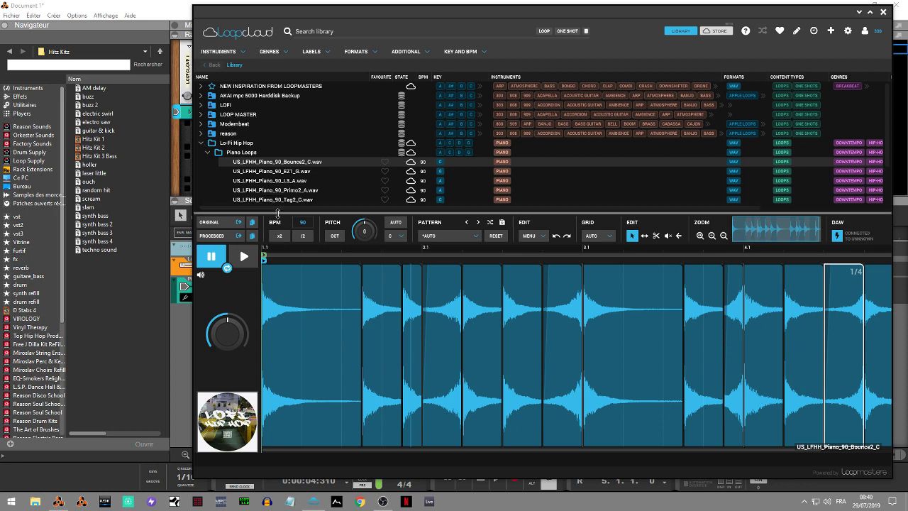
left_click_drag(278, 214, 278, 298)
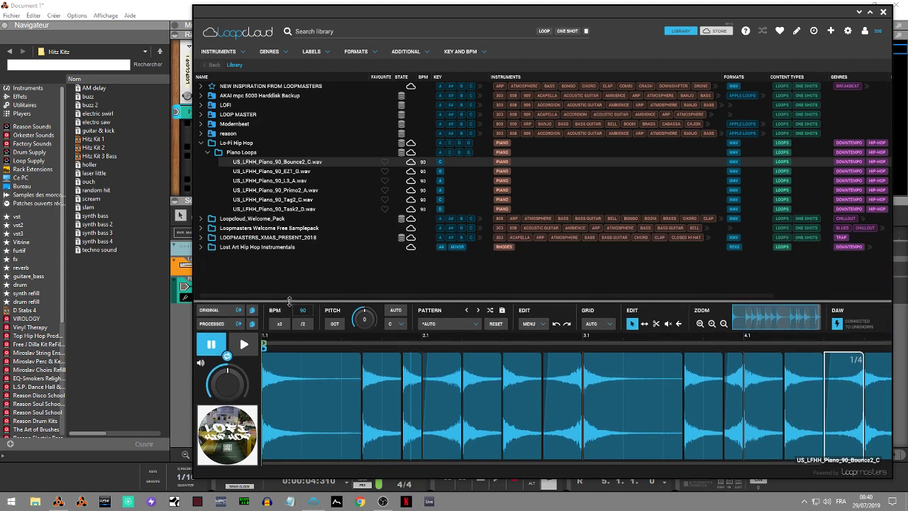
left_click(220, 52)
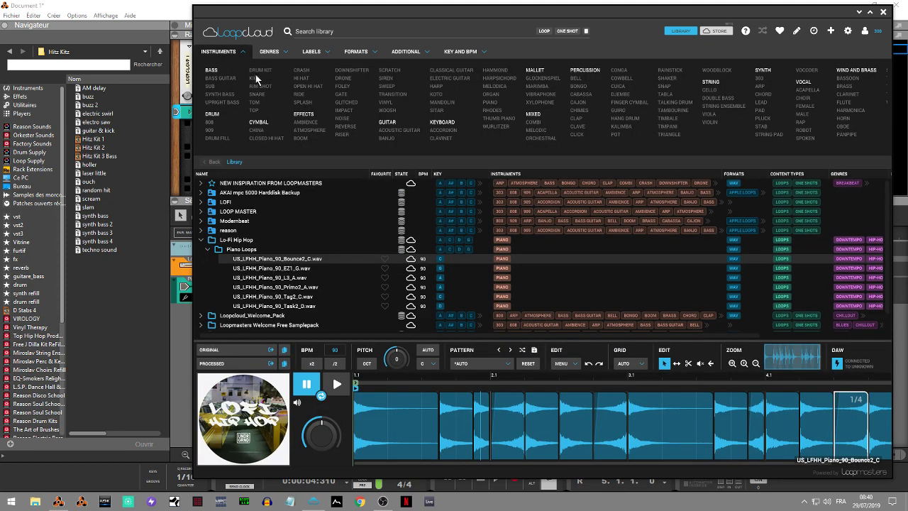
left_click(528, 363)
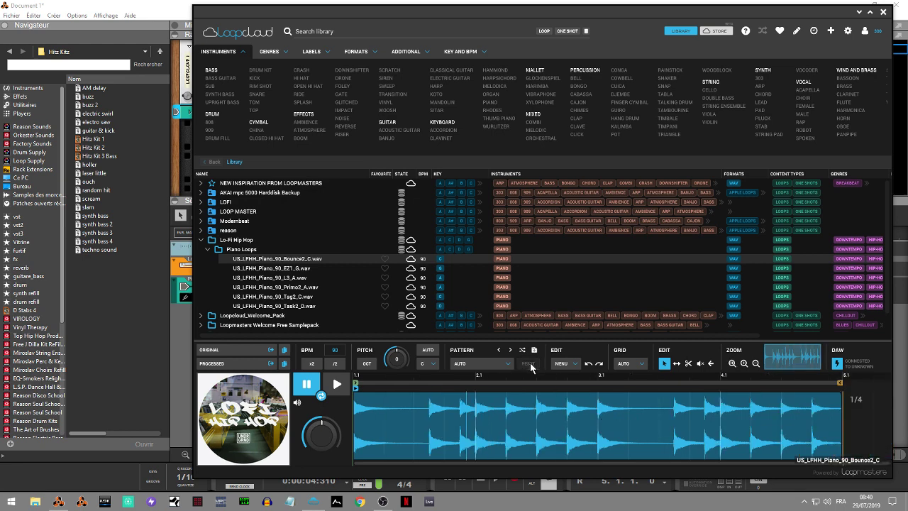
Step: Try the Kick instrument filter on the library, remove it, and filter by Hi Hat instead
left_click(252, 77)
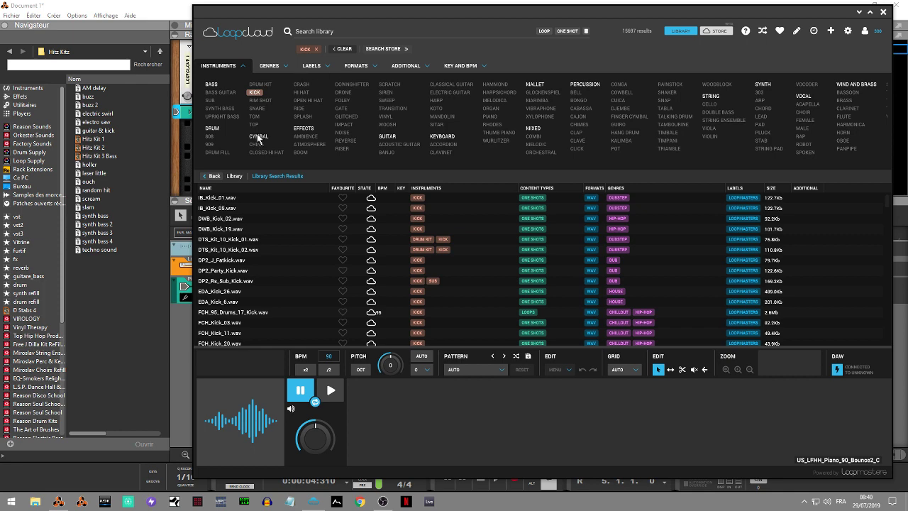
left_click(255, 93)
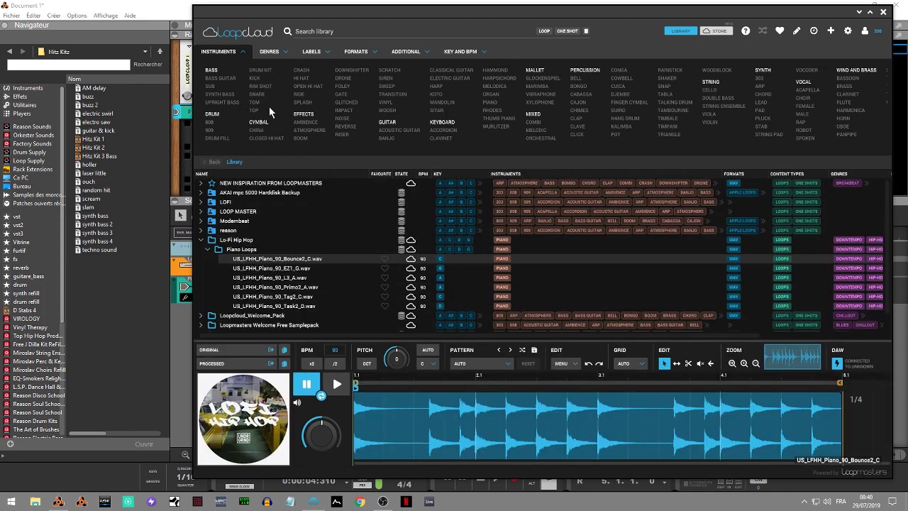
left_click(302, 78)
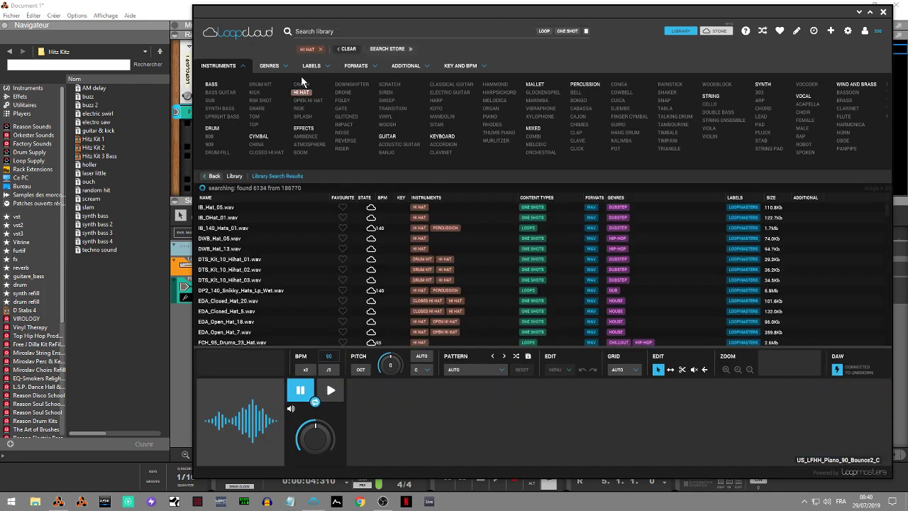
Step: Audition the hi-hat samples in order from IB_Hat_05 down to EDA_Closed_Hat_20, leaving EDA_Closed_Hat_20 loaded
left_click(217, 202)
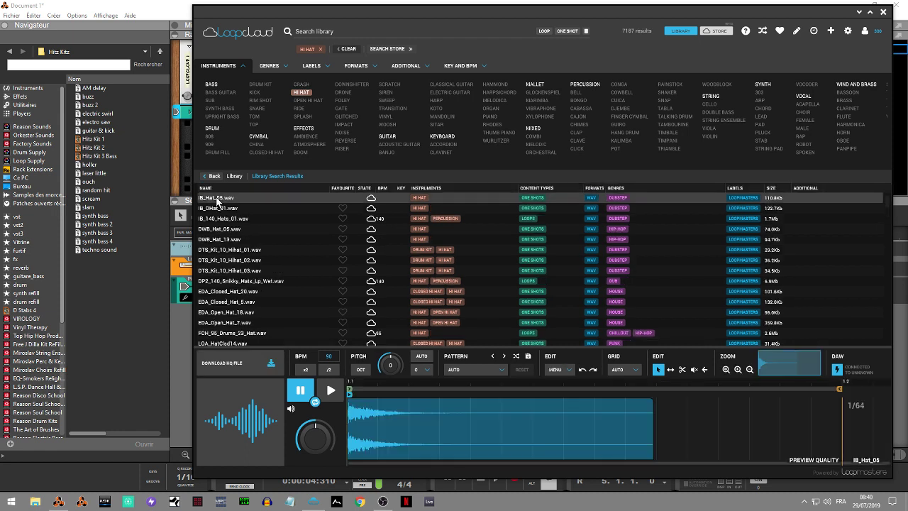
left_click(330, 390)
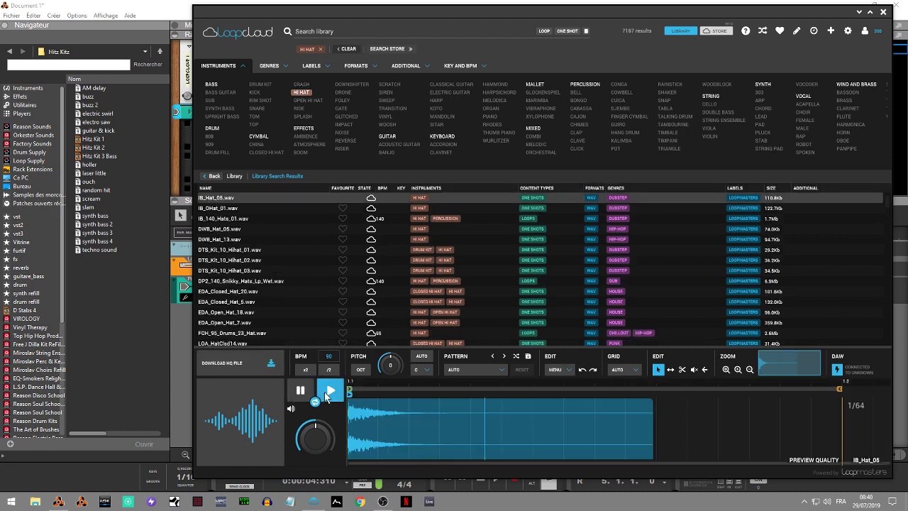
left_click(225, 208)
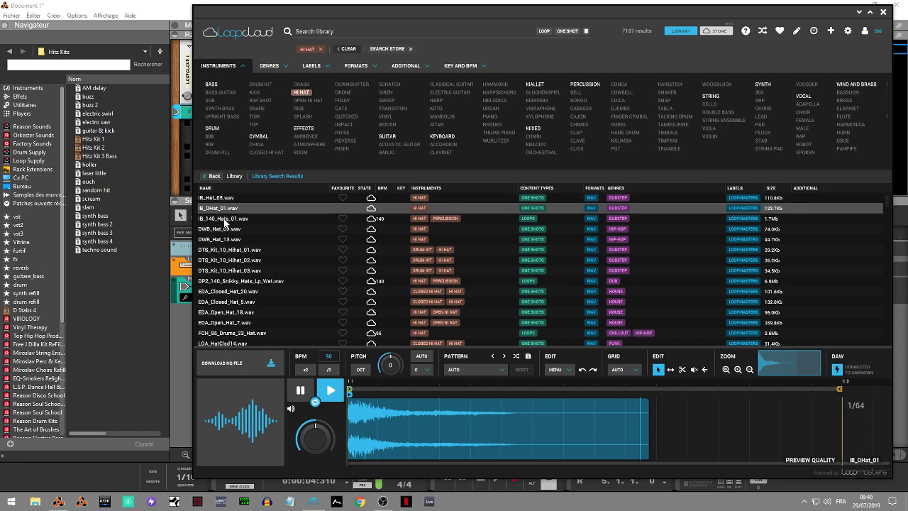
left_click(226, 219)
key("Down")
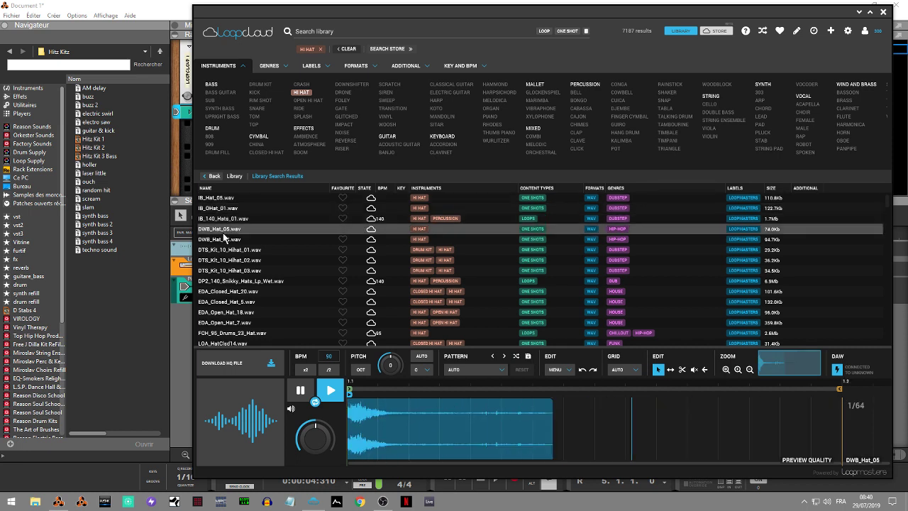
key("Down")
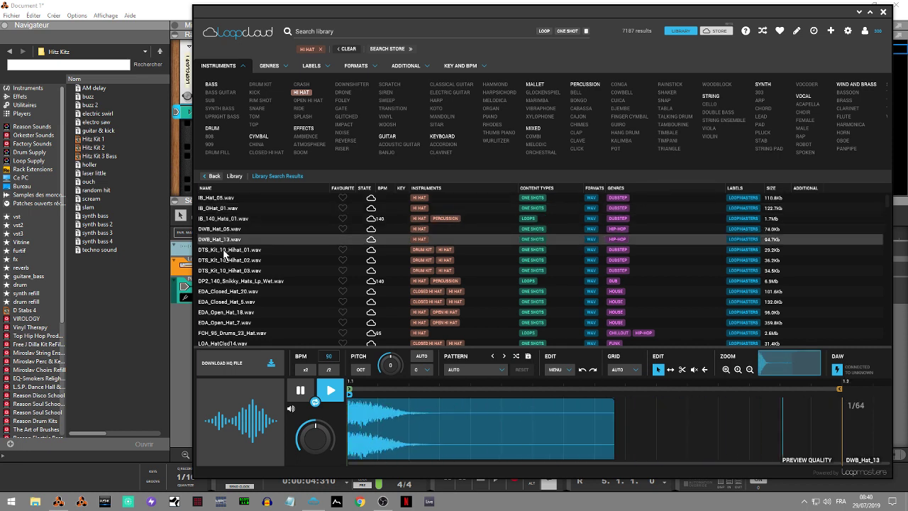
key("Down")
key("Down")
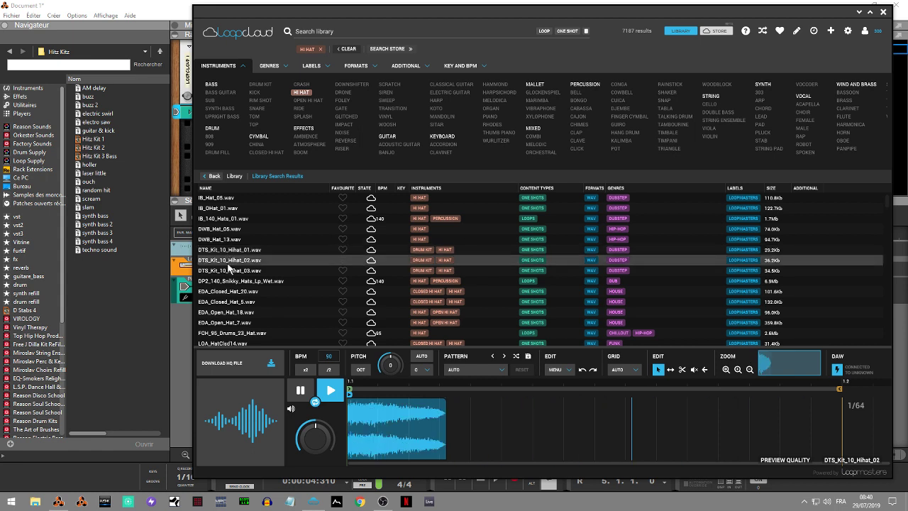
key("Down")
key("Down")
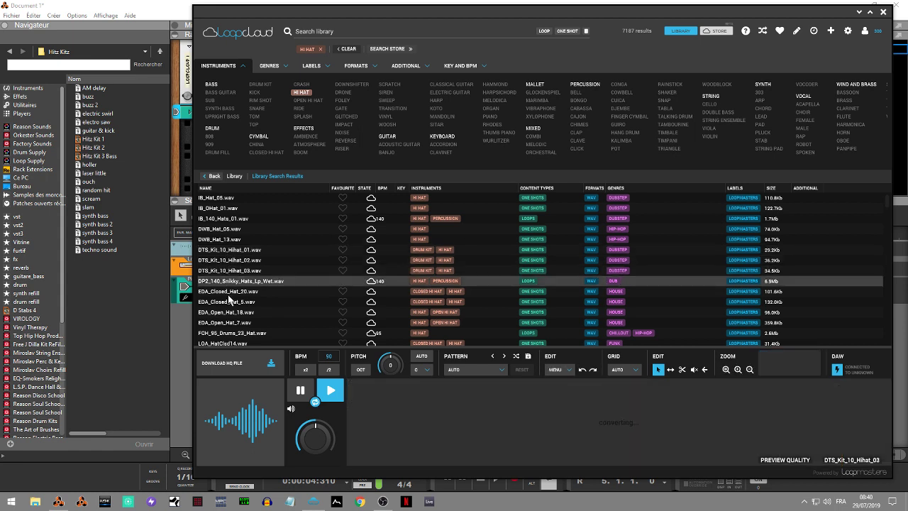
key("Down")
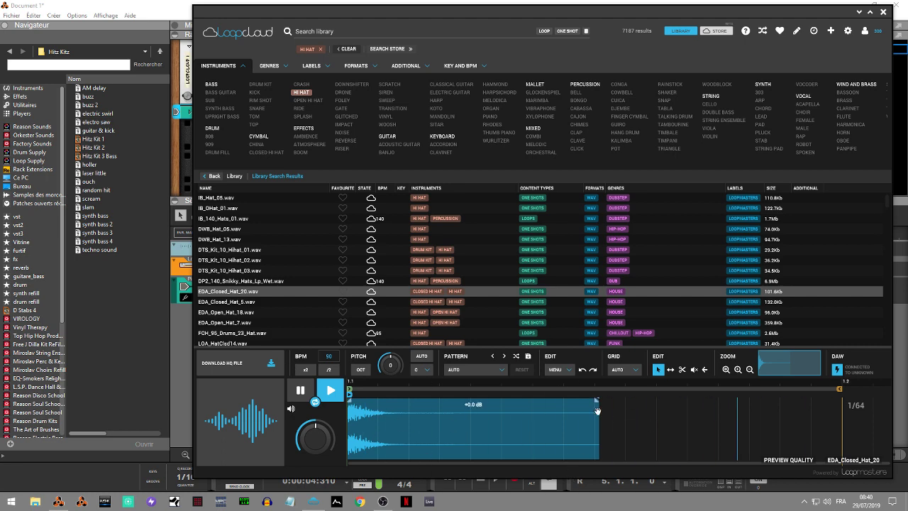
Step: Shorten the EDA_Closed_Hat_20 sample to about an eighth of a beat by moving its end
left_click_drag(598, 401, 619, 413)
left_click(575, 428)
left_click_drag(564, 417, 345, 417)
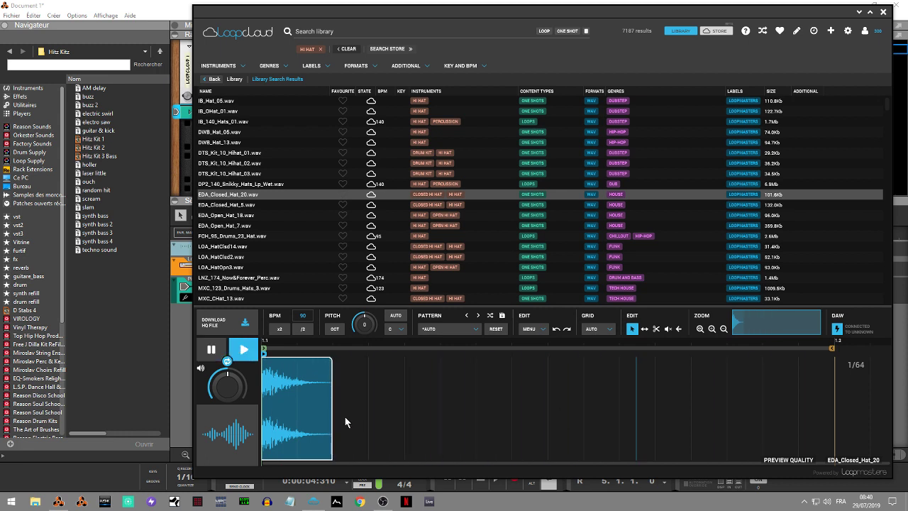
Step: Apply the 8ths Triplets Velocity pattern from Hats and Shakers to the closed hi-hat sample and preview it briefly
left_click(476, 328)
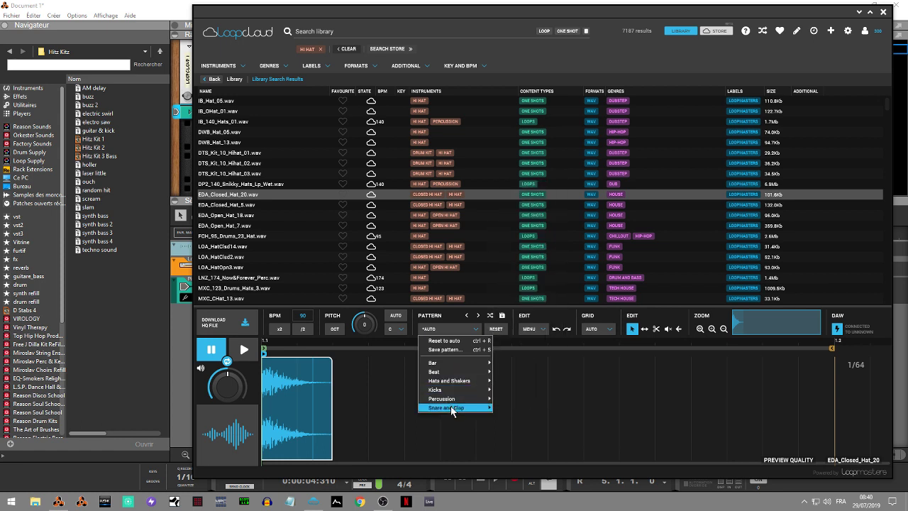
mouse_move(456, 382)
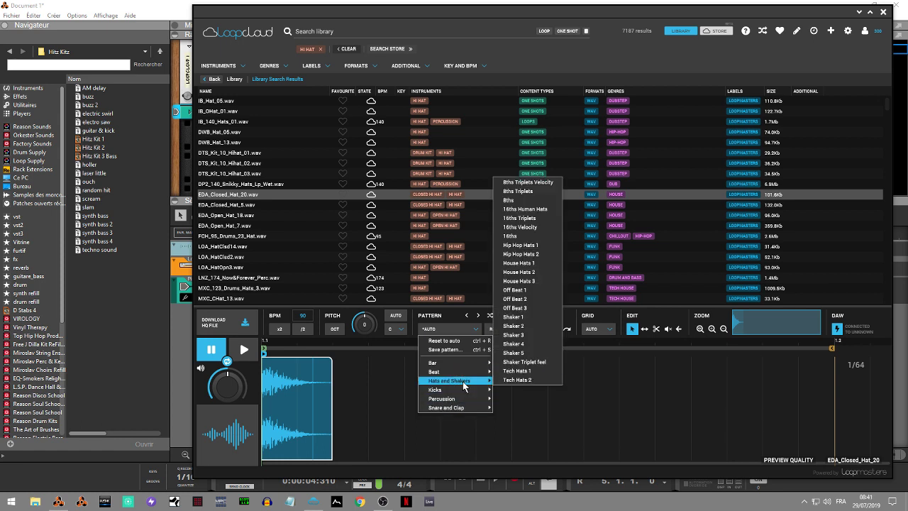
left_click(538, 183)
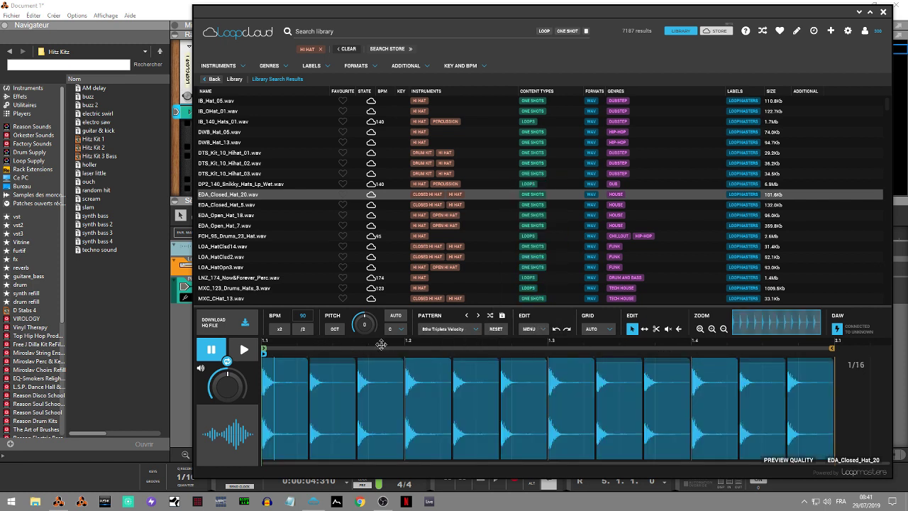
key("space")
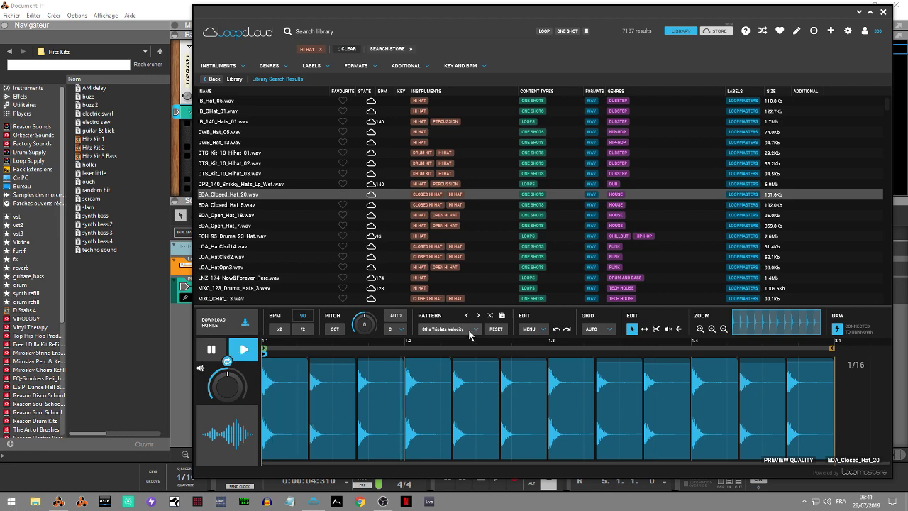
key("space")
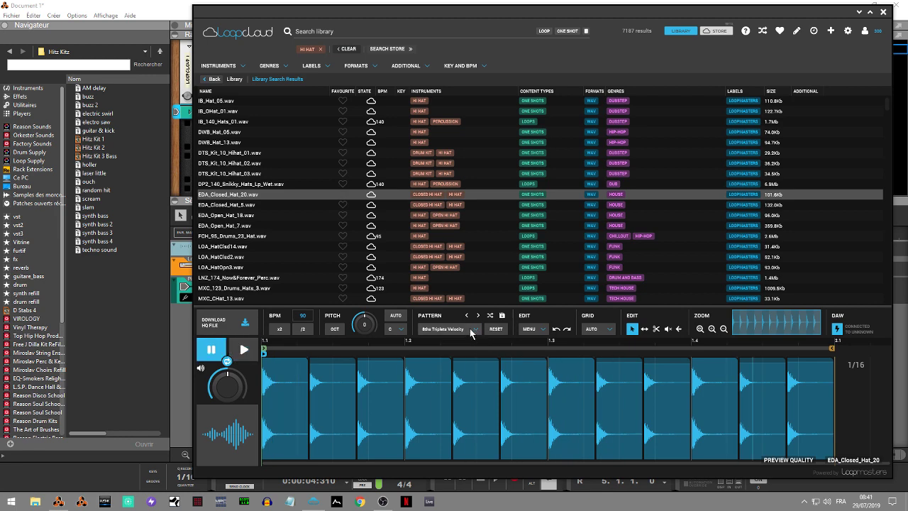
Step: Play the recorded piano clip in Reason and start the hi-hat pattern preview in Loopcloud to hear both together
left_click(178, 359)
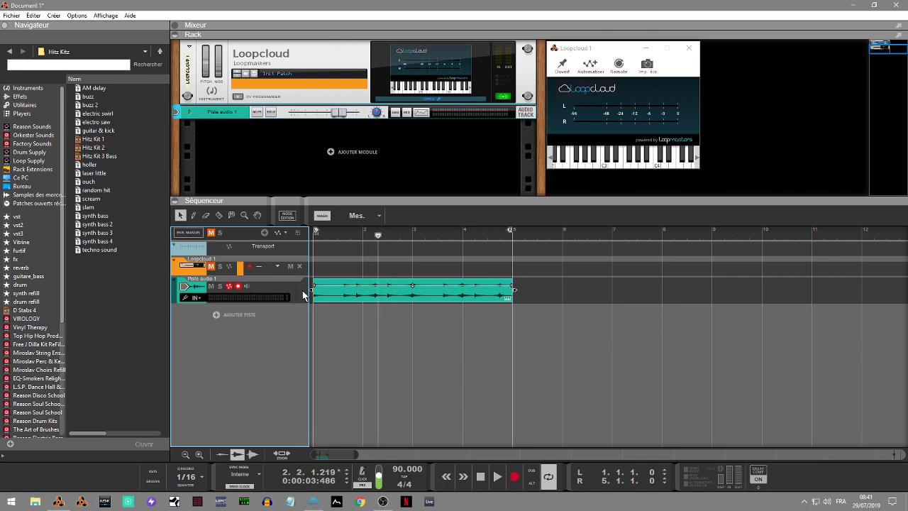
key("space")
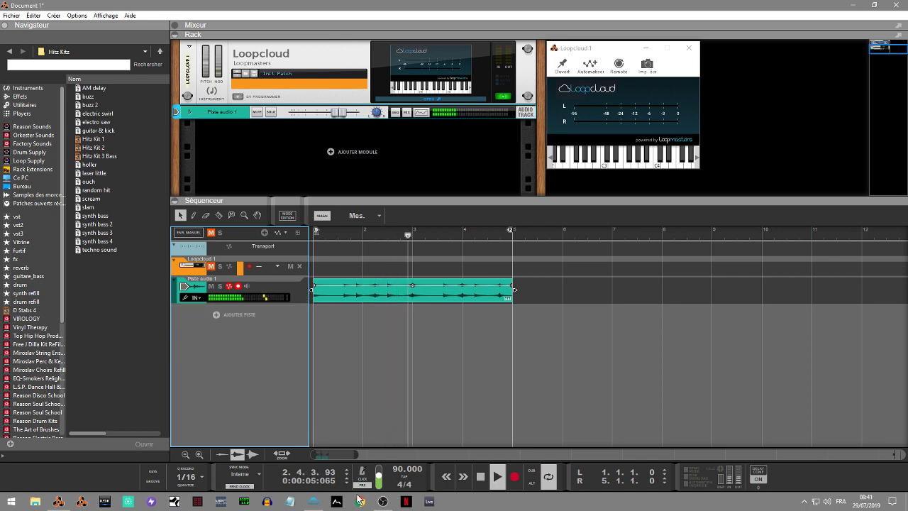
left_click(316, 504)
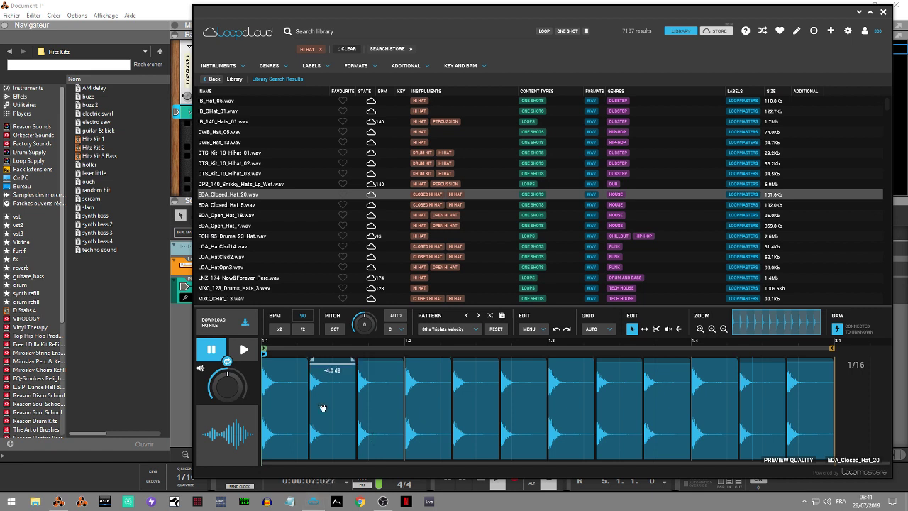
left_click(250, 357)
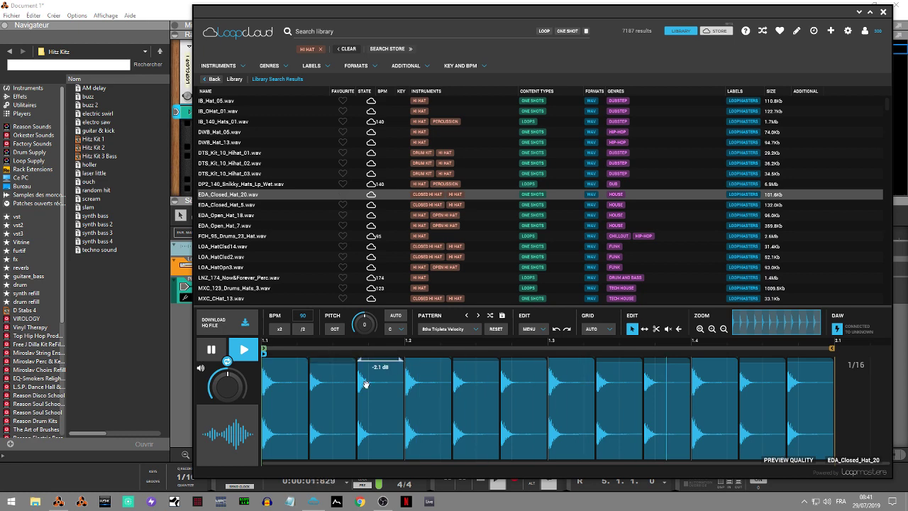
Step: Try the Hip Hop Hats 1 pattern from Hats and Shakers on the closed hi-hat sample
left_click(477, 327)
mouse_move(469, 386)
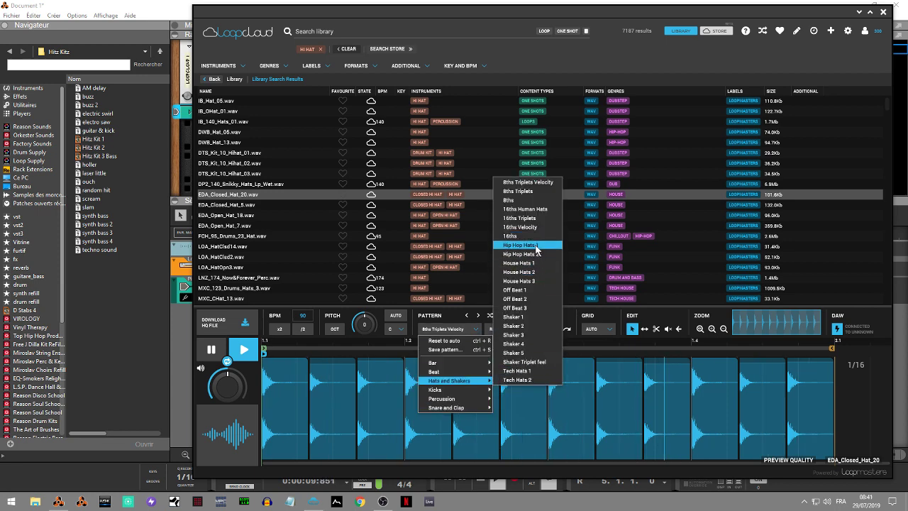
left_click(536, 246)
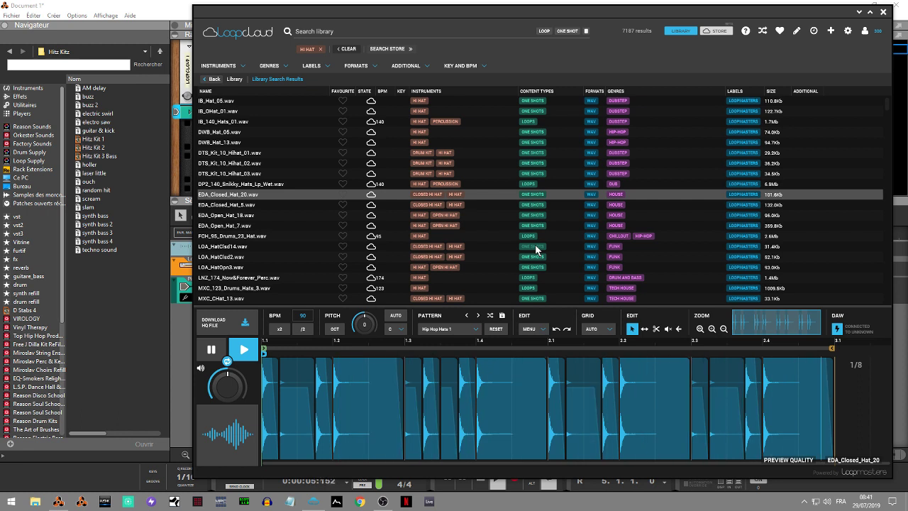
Step: Apply the Hip Hop Hats 2 pattern from Hats and Shakers to the closed hi-hat sample
left_click(477, 334)
mouse_move(477, 381)
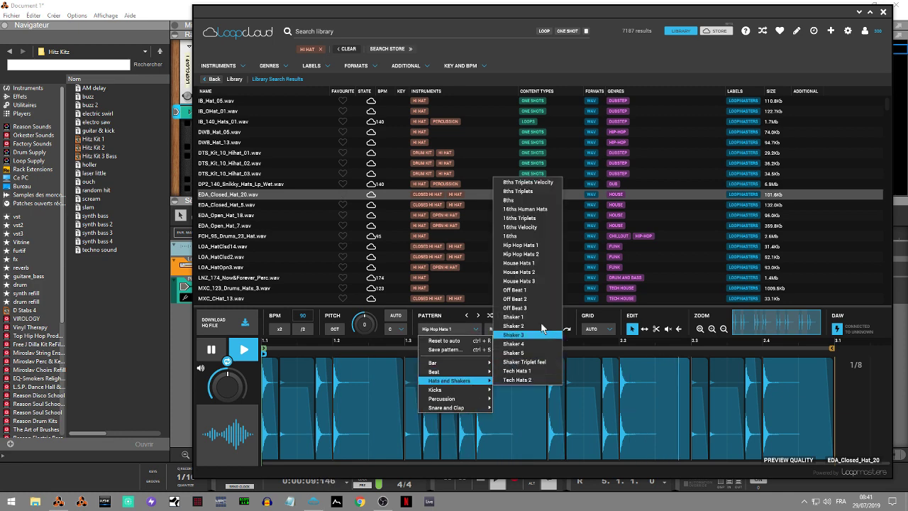
left_click(537, 253)
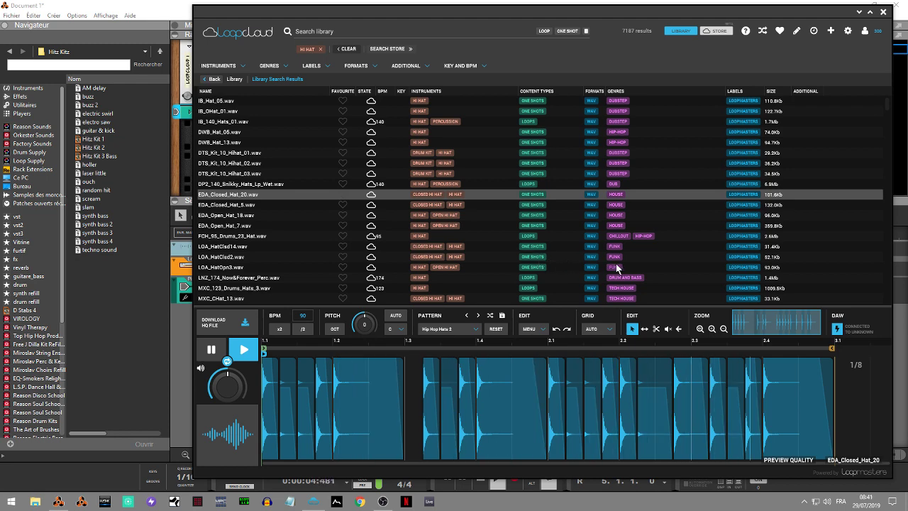
Step: Pause the preview, reverse the short hi-hat slice just before the final hit, and resume the preview
left_click(679, 329)
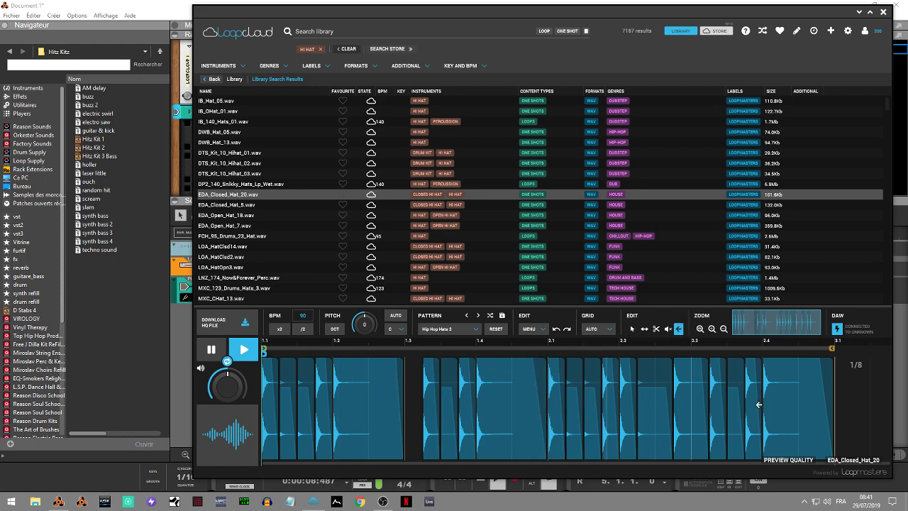
key("space")
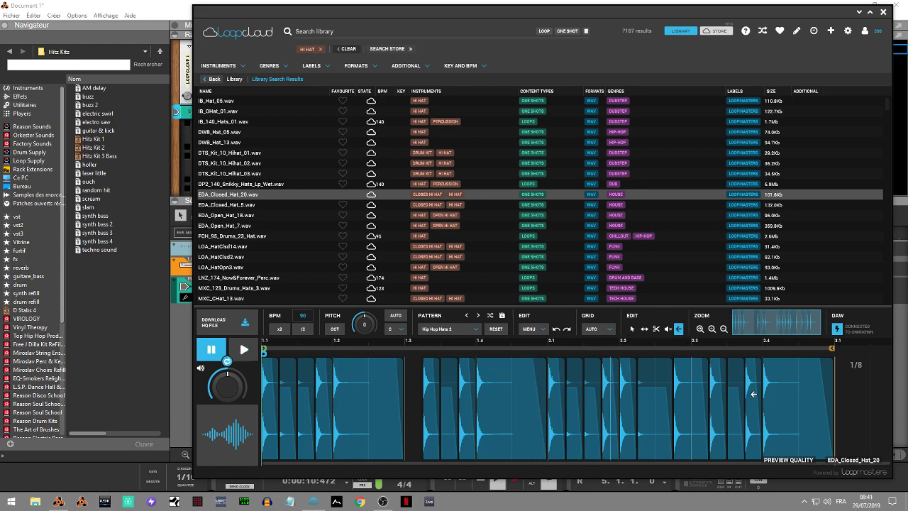
left_click(754, 394)
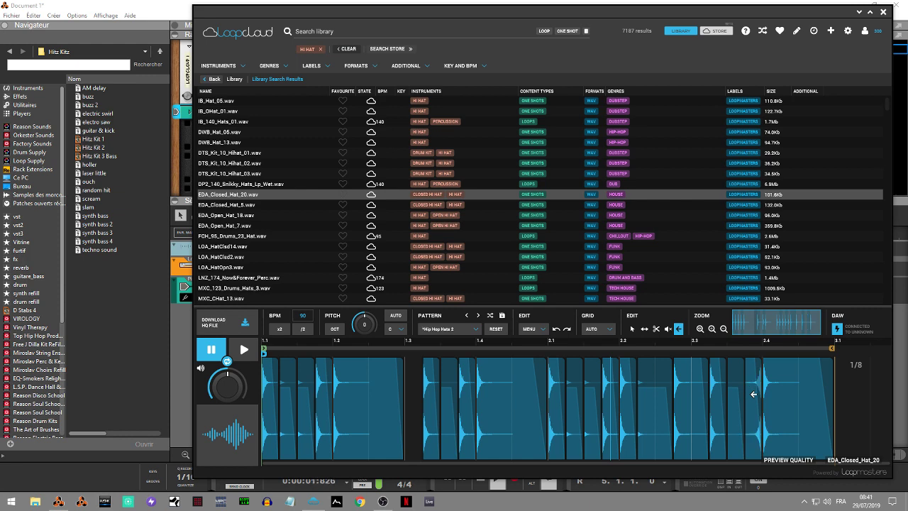
key("space")
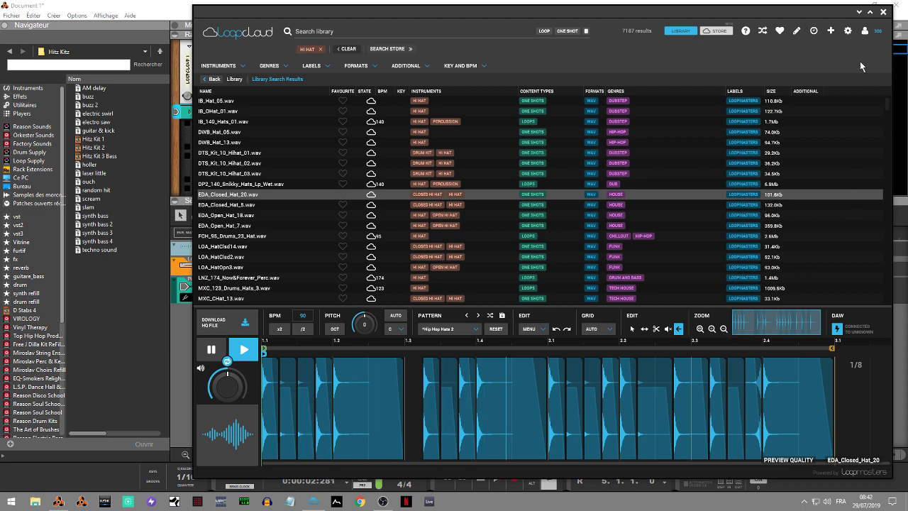
Step: Switch to Reason and add a second audio track below the recorded piano track
left_click(860, 13)
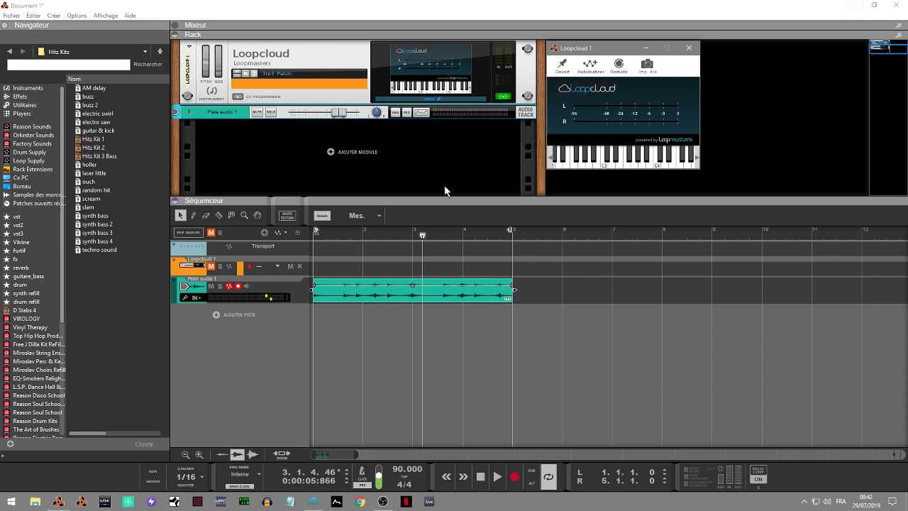
left_click(216, 315)
left_click(236, 320)
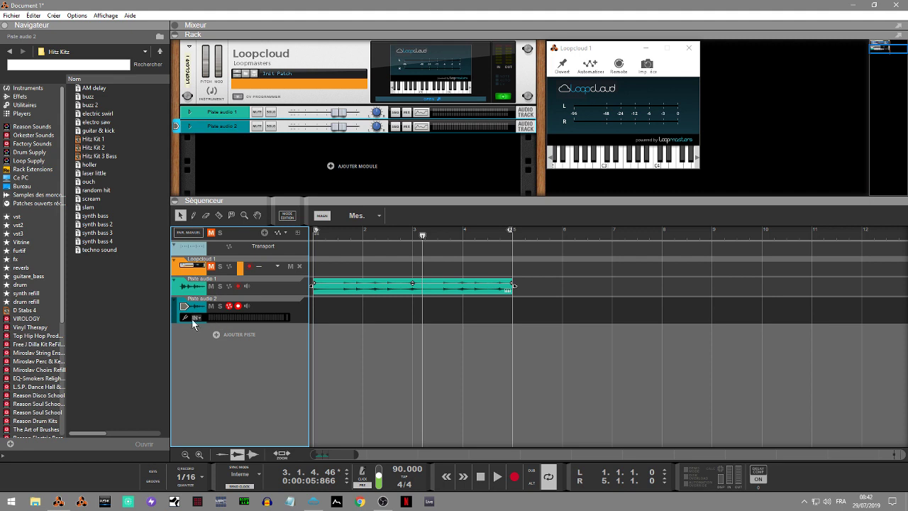
Step: Choose the audio input for the second audio track and solo that track
left_click(195, 318)
left_click(220, 339)
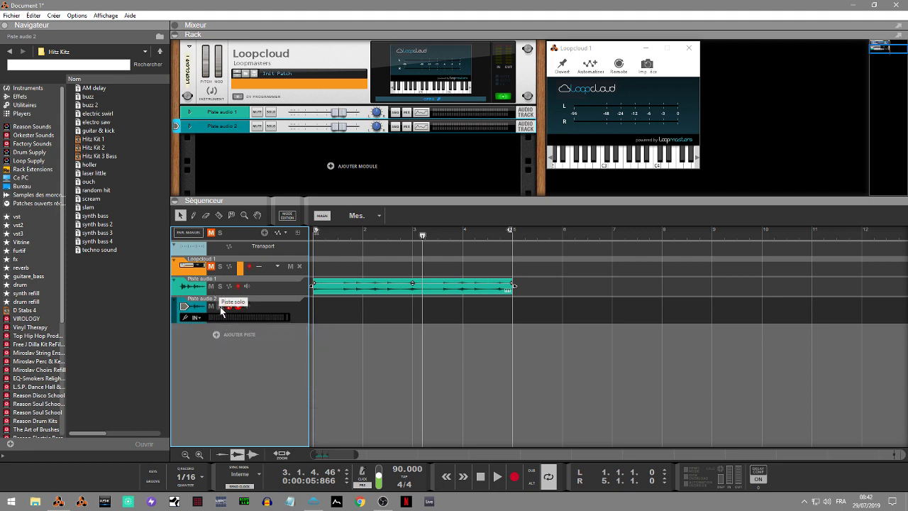
left_click(220, 306)
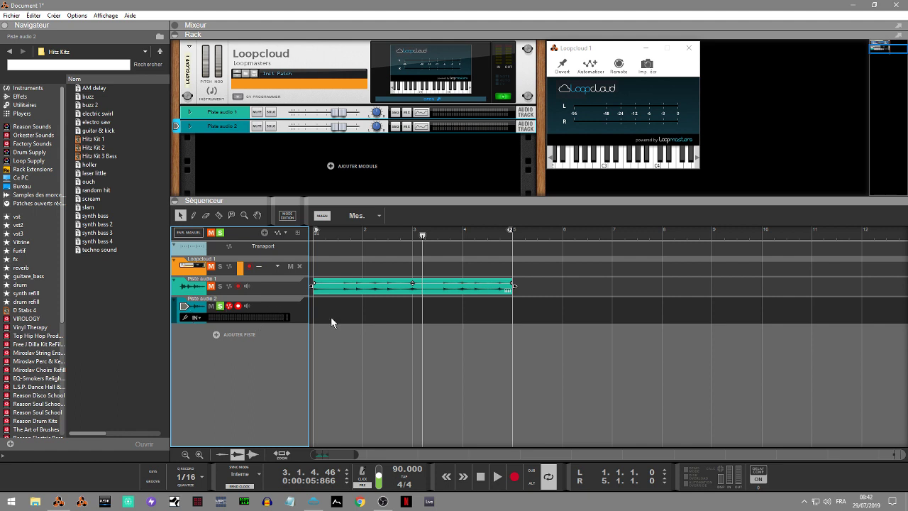
Step: With looping off, record the hi-hat pattern onto the second audio track from bar 1 and trim the clip to four bars
left_click(548, 477)
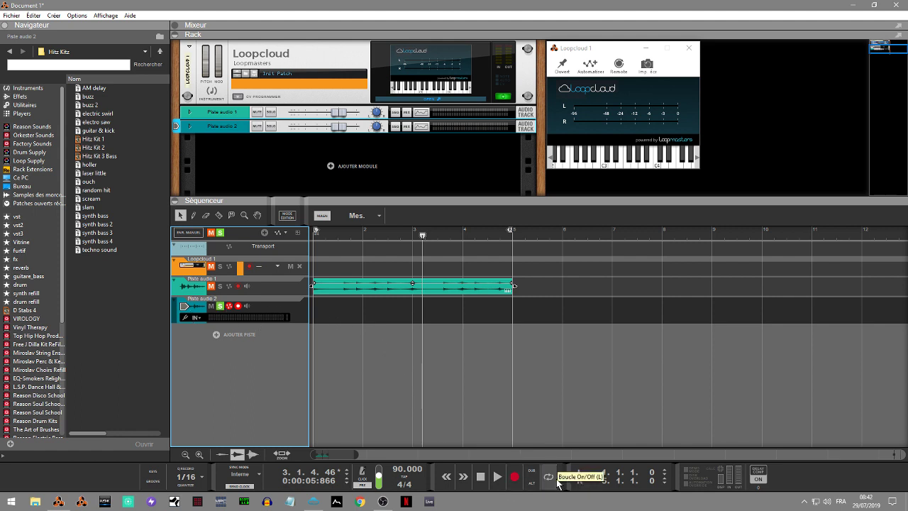
key("Home")
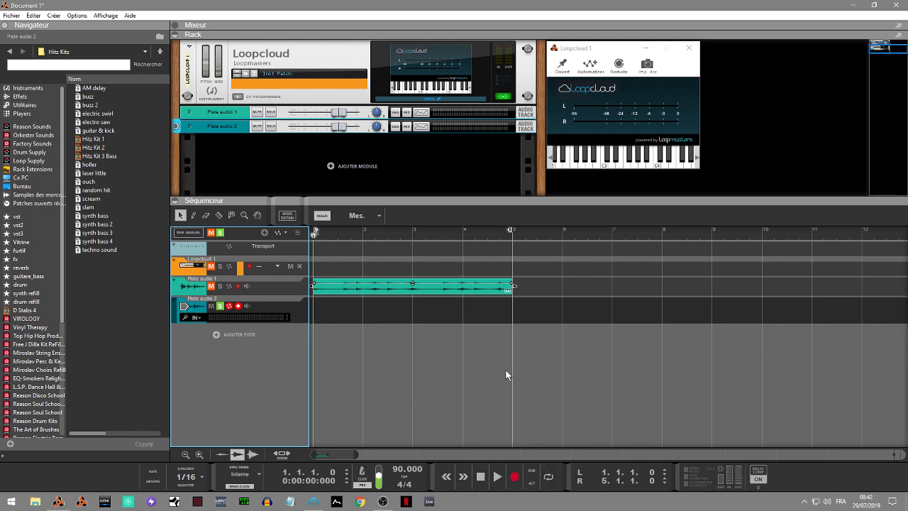
key("ctrl+Return")
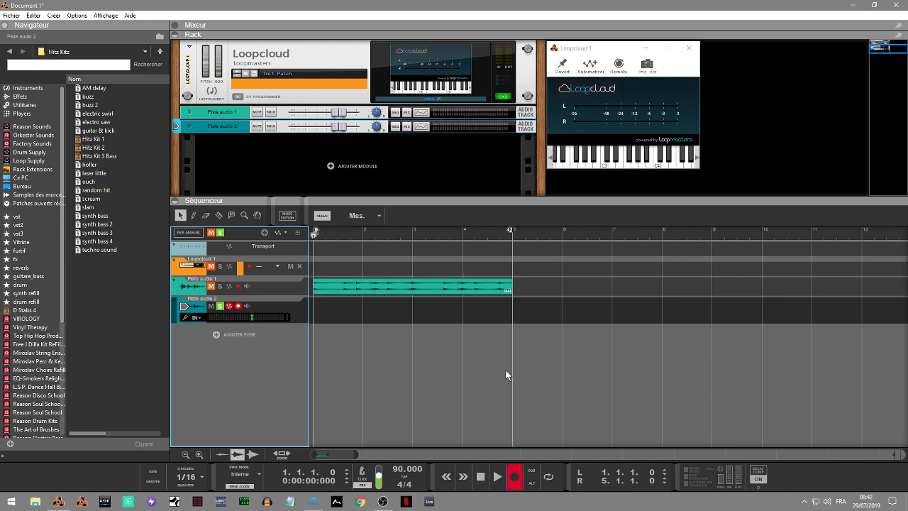
key("space")
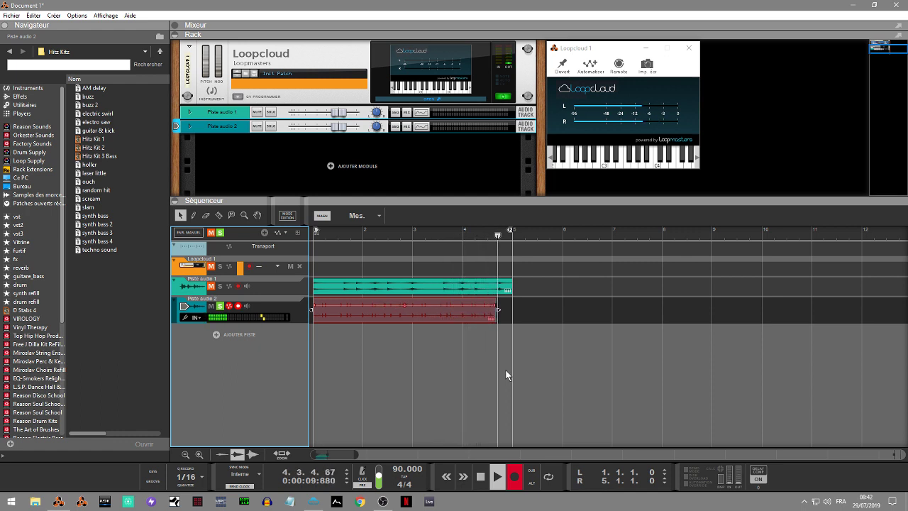
key("space")
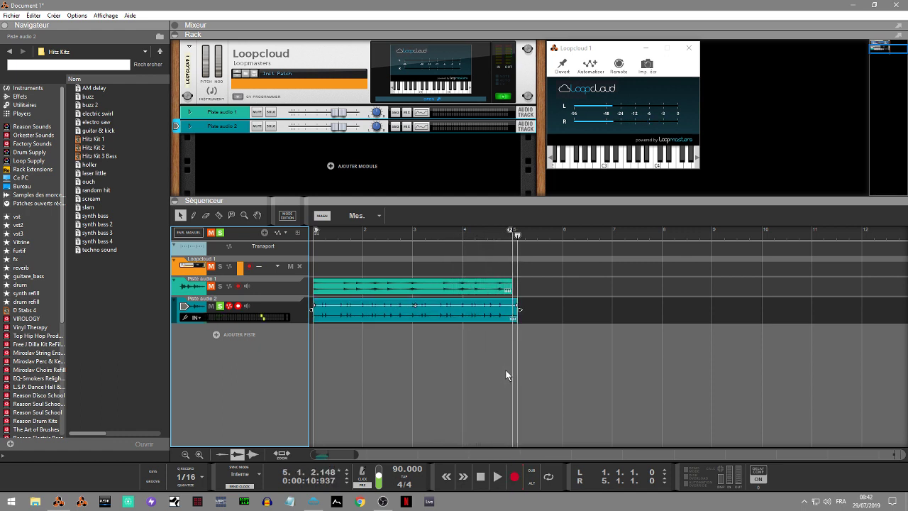
left_click_drag(518, 309, 511, 311)
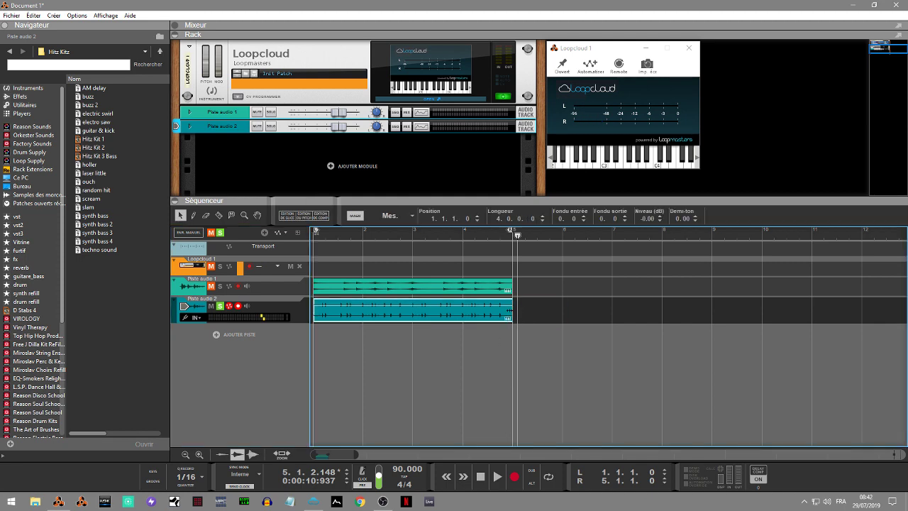
Step: Switch to Loopcloud, reset the pattern to auto, and filter the library by Snare instead of Hi Hat
left_click(313, 502)
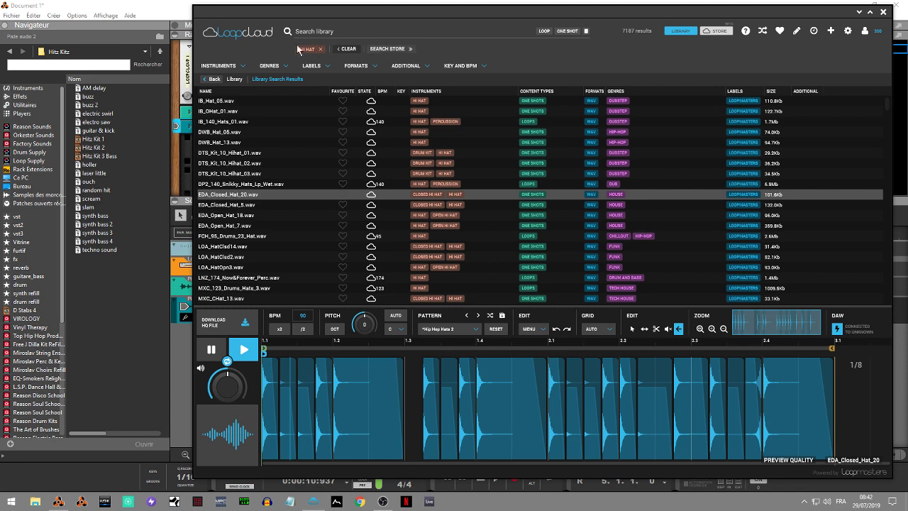
left_click(322, 50)
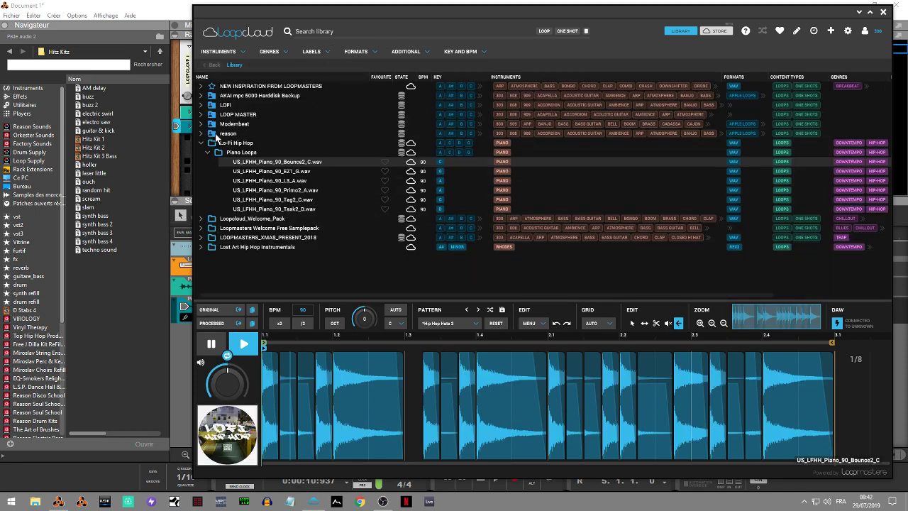
left_click(229, 52)
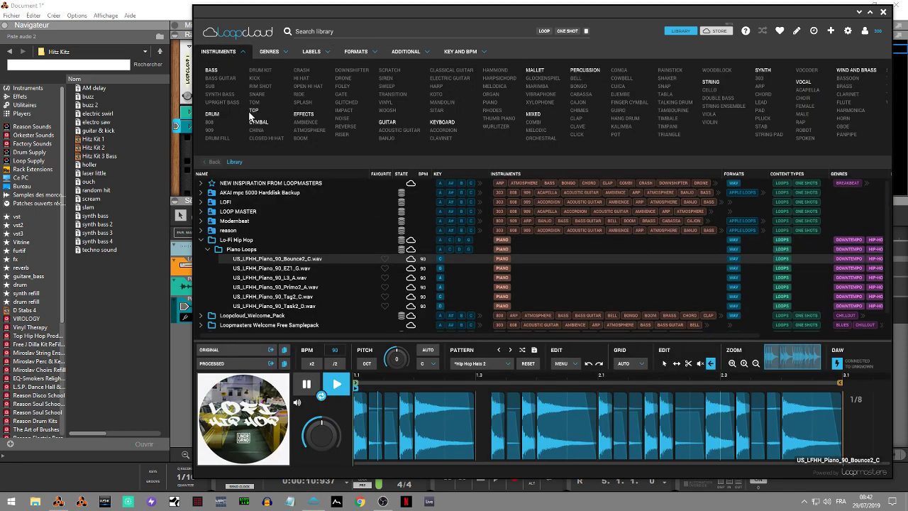
left_click(528, 364)
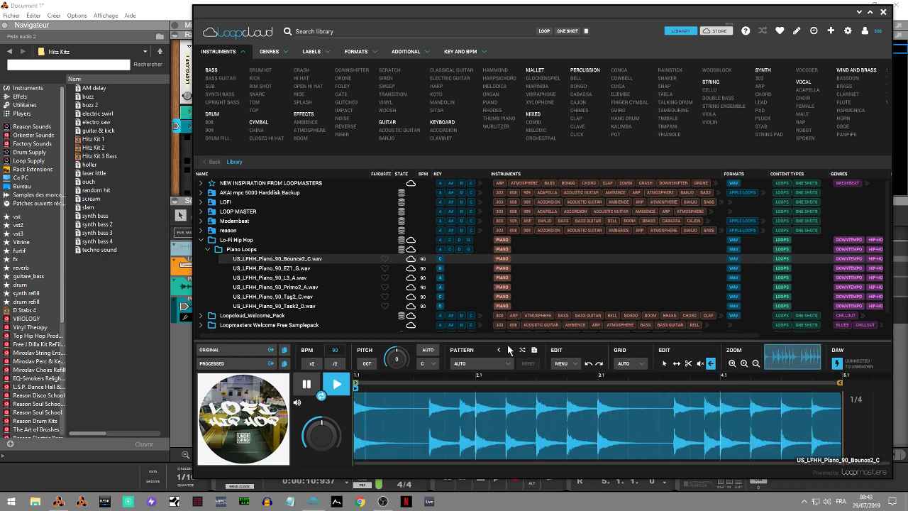
left_click(257, 93)
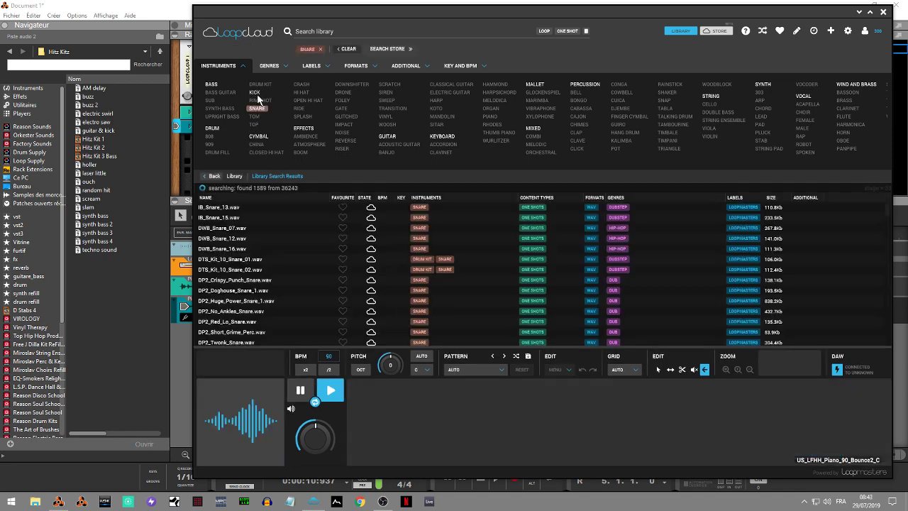
Step: Audition the snare samples in order from IB_Snare_13 to DWB_Snare_16, leaving DWB_Snare_16 loaded with the preview paused
left_click(224, 201)
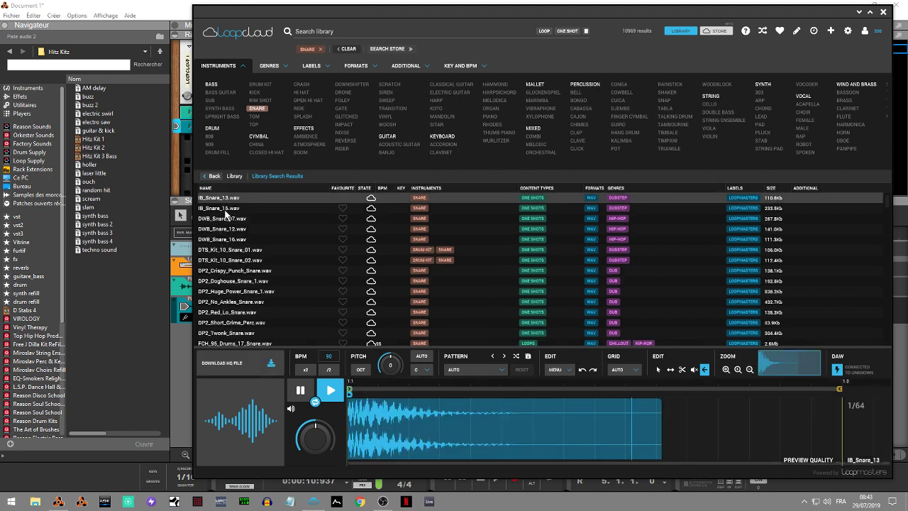
left_click(226, 208)
left_click(226, 218)
left_click(224, 229)
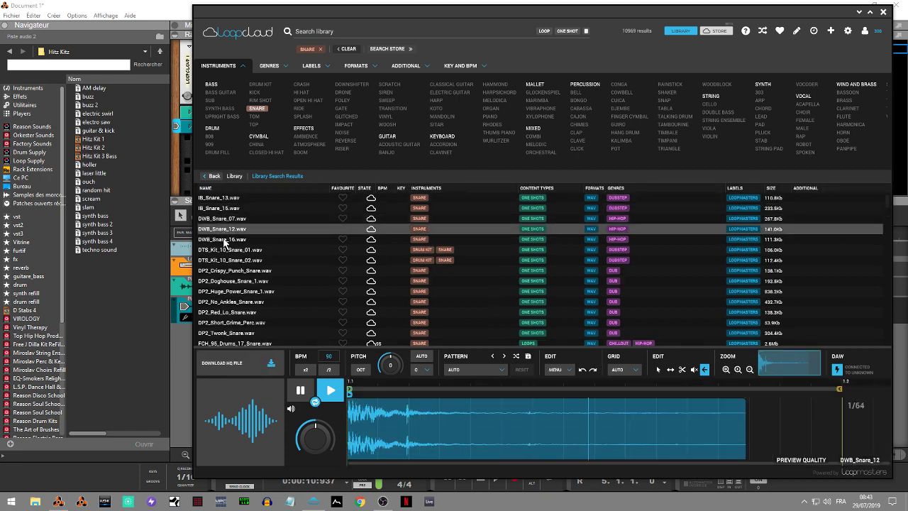
left_click(224, 239)
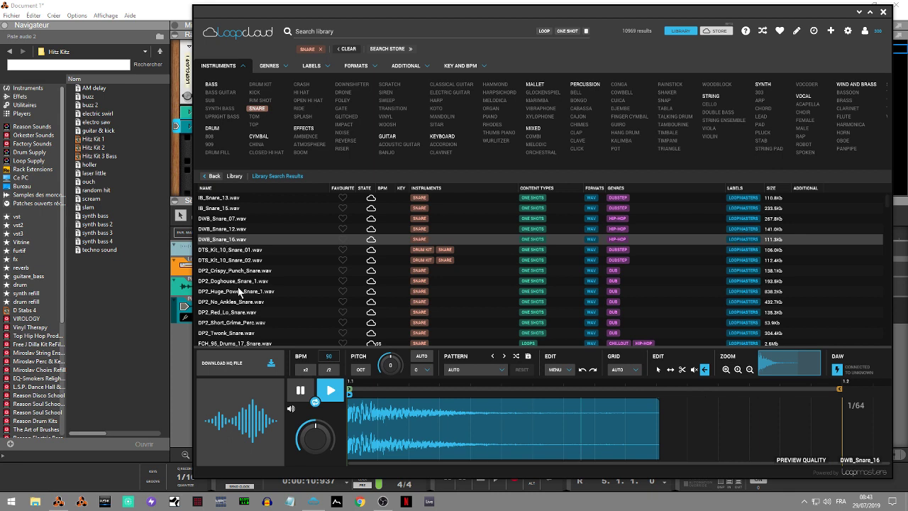
left_click(300, 391)
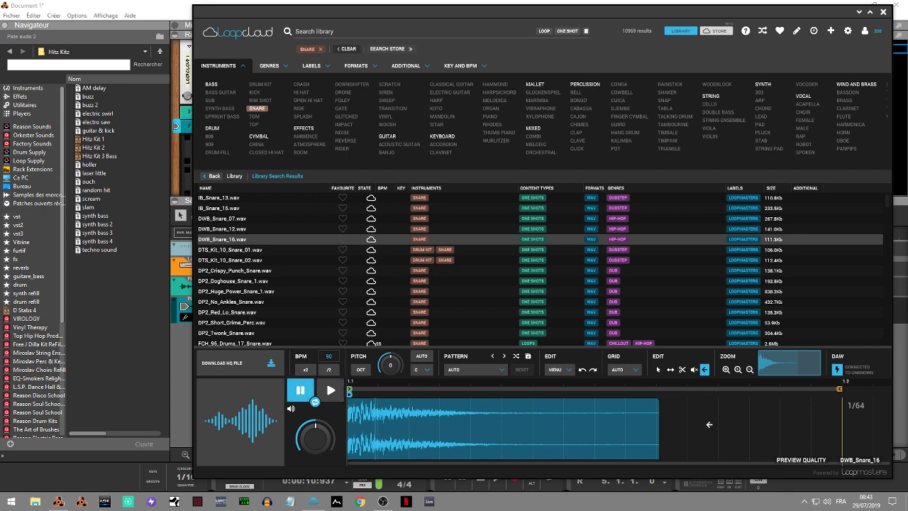
Step: Apply the Hip Hop Snare 1 pattern from Snare and Clap to DWB_Snare_16 and preview it alongside Reason's playback
left_click(498, 369)
mouse_move(495, 421)
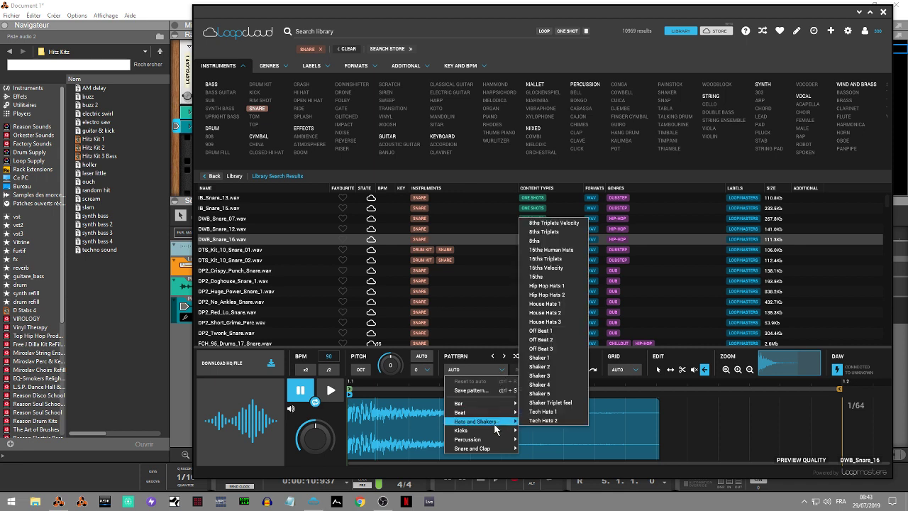
mouse_move(496, 452)
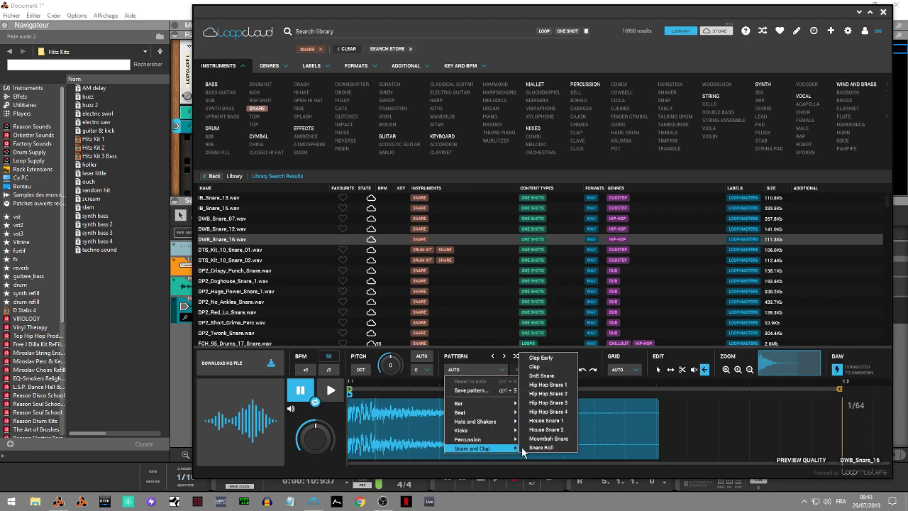
left_click(568, 385)
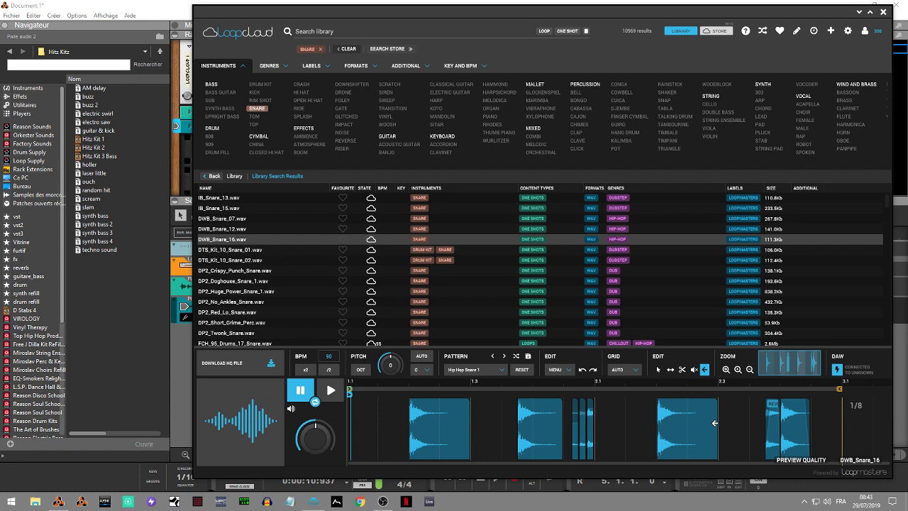
key("space")
left_click(333, 395)
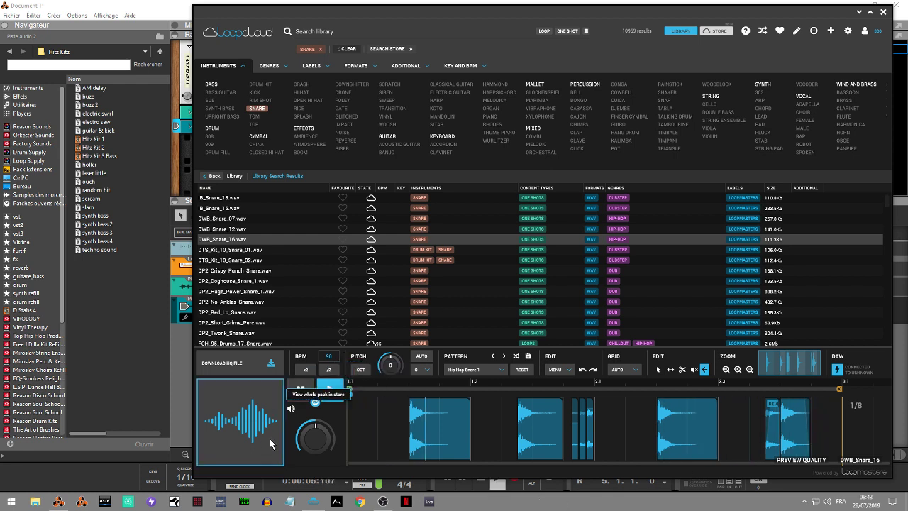
Step: Switch to Reason, solo the piano track as well, and loop playback from the start of the song
left_click(186, 385)
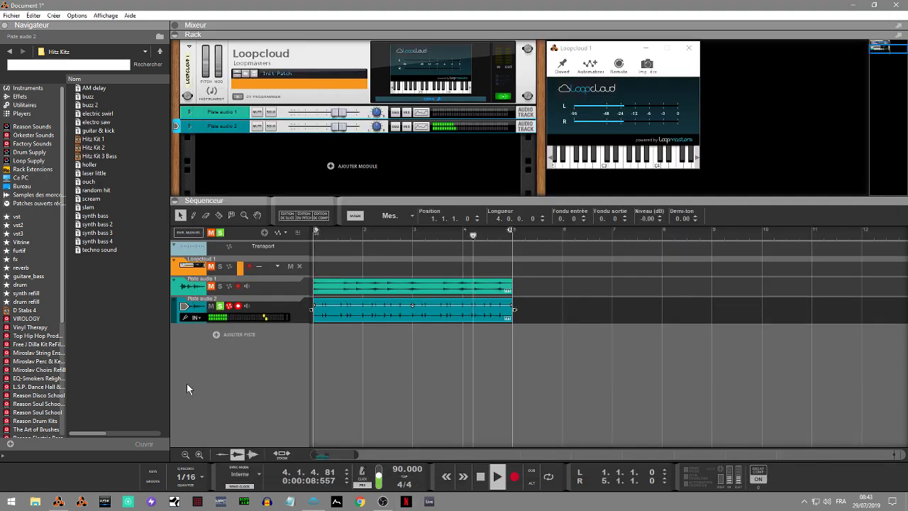
left_click(220, 286)
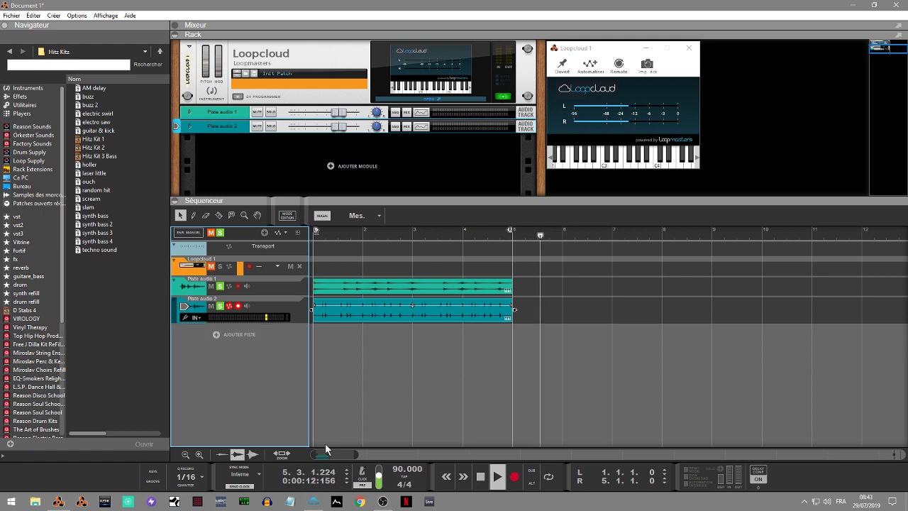
key("Home")
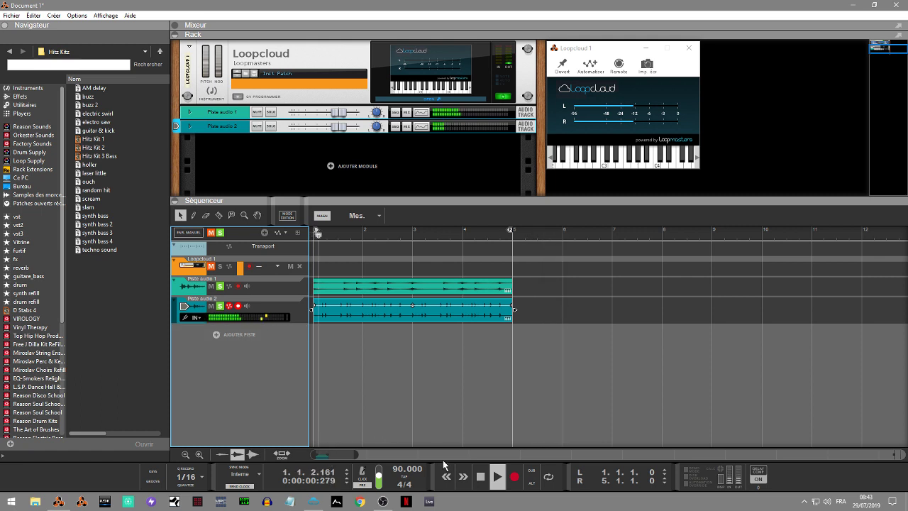
left_click(548, 479)
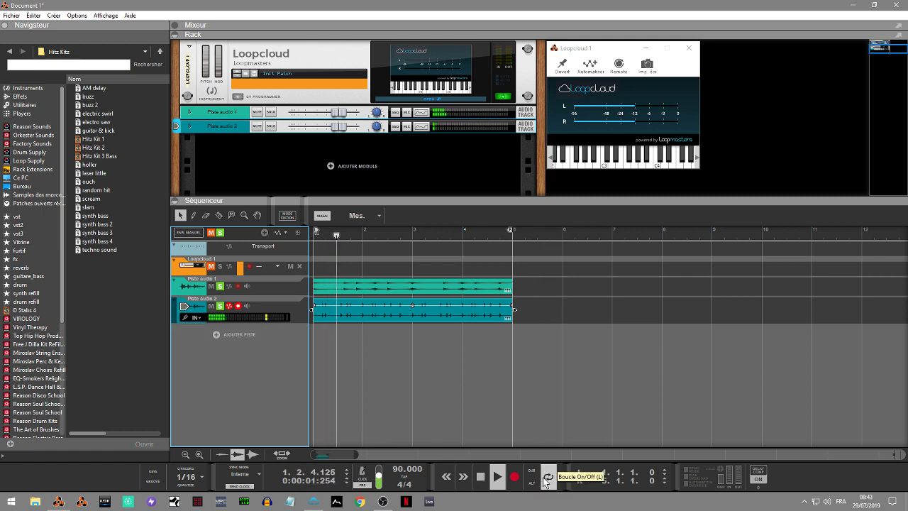
Step: Switch to Loopcloud, move the second snare hit to beat 1.4 and shorten its end, keeping it unreversed
left_click(316, 502)
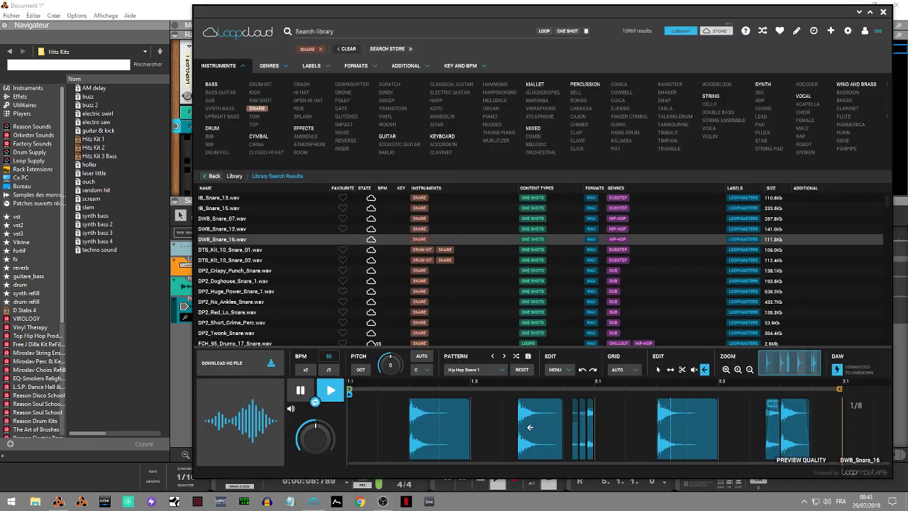
left_click(549, 427)
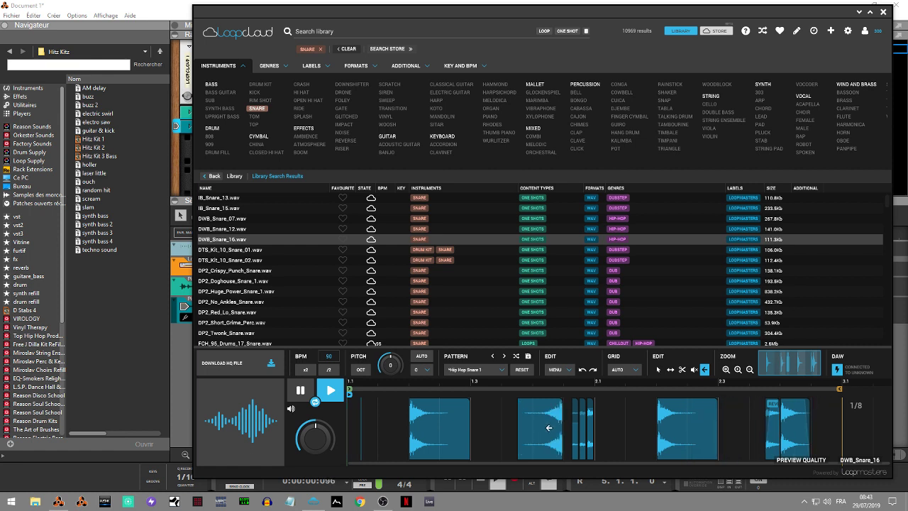
left_click(548, 427)
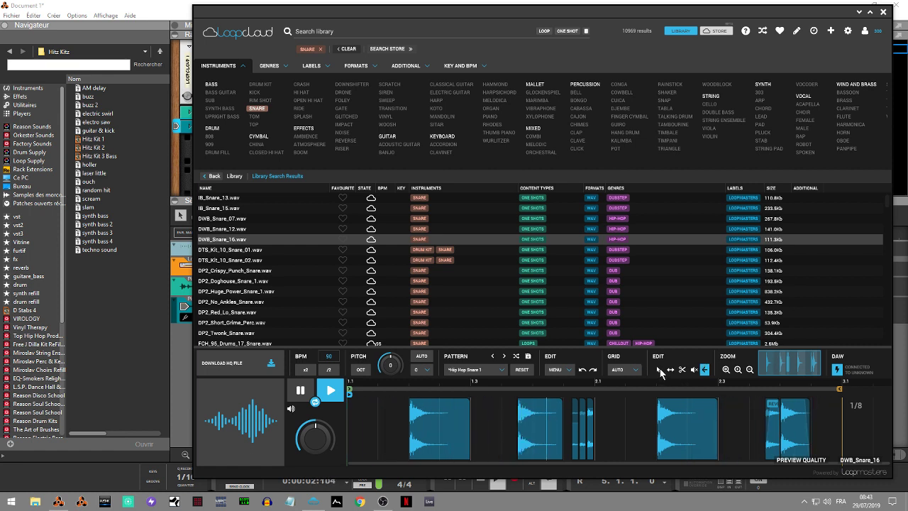
left_click(658, 369)
left_click(541, 429)
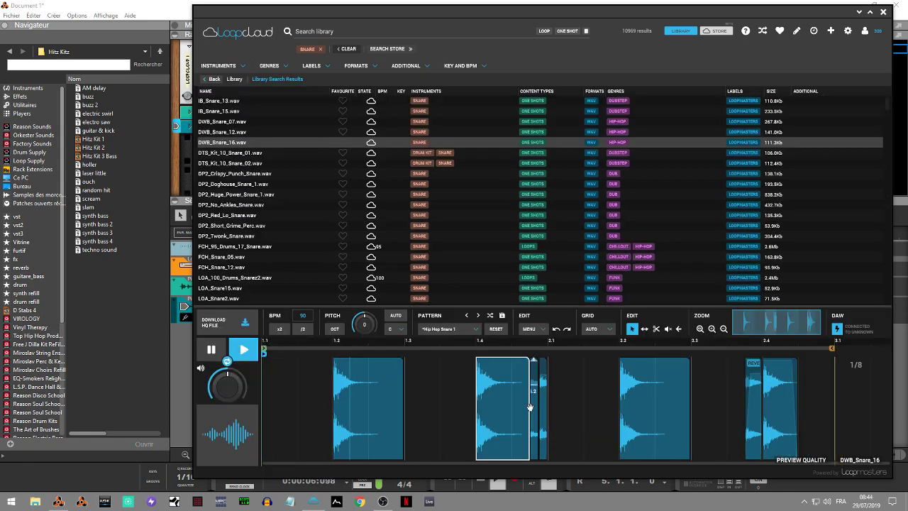
left_click_drag(537, 411, 521, 408)
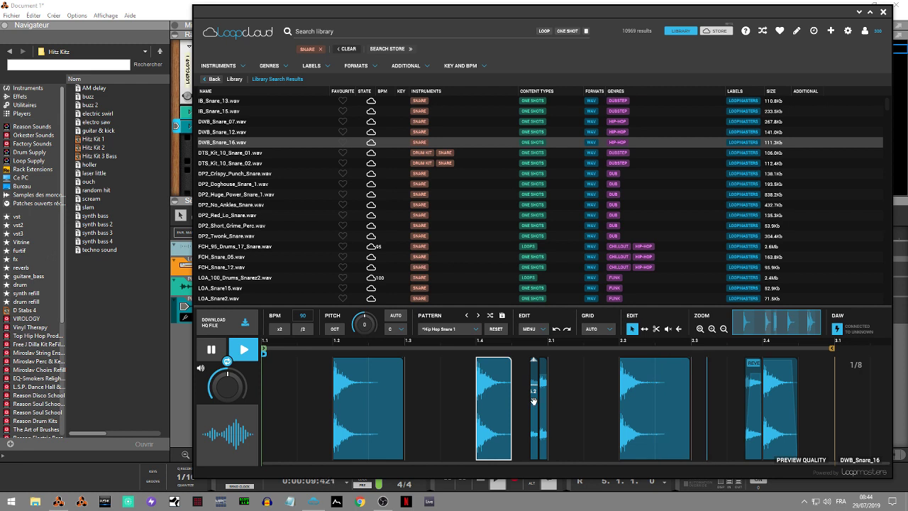
Step: Restart the snare preview, switch to Reason, and create a third audio track as the only soloed audio track
key("space")
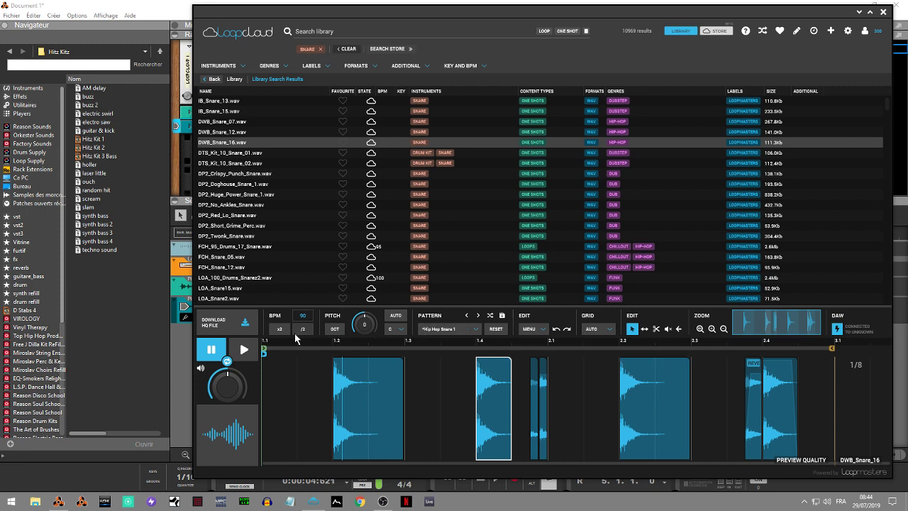
left_click(242, 349)
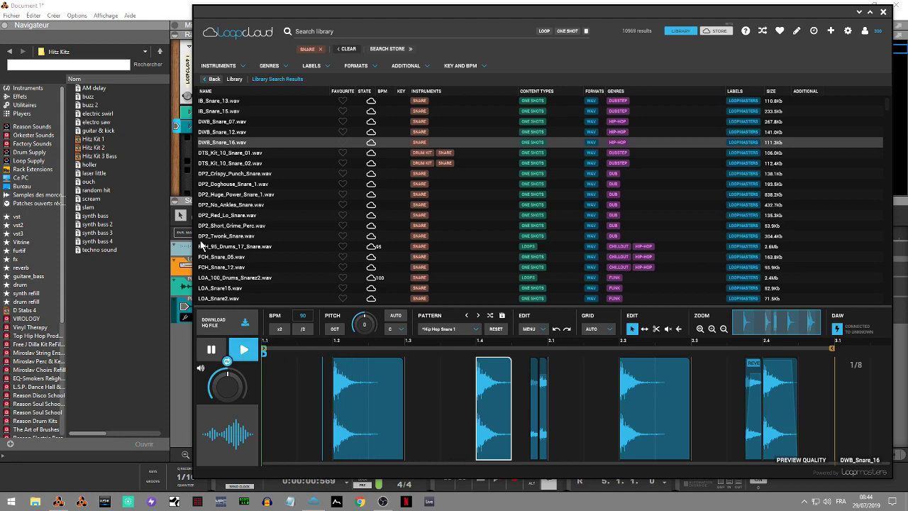
left_click(180, 346)
right_click(217, 335)
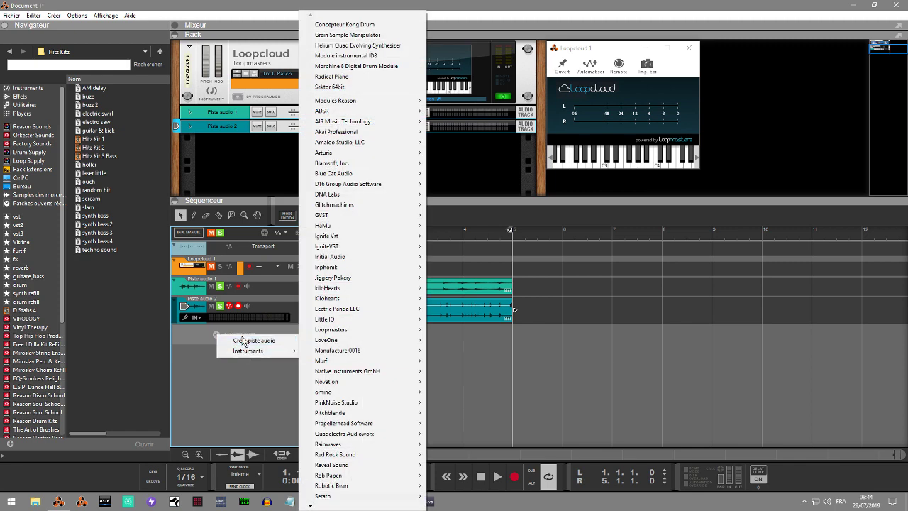
left_click(243, 340)
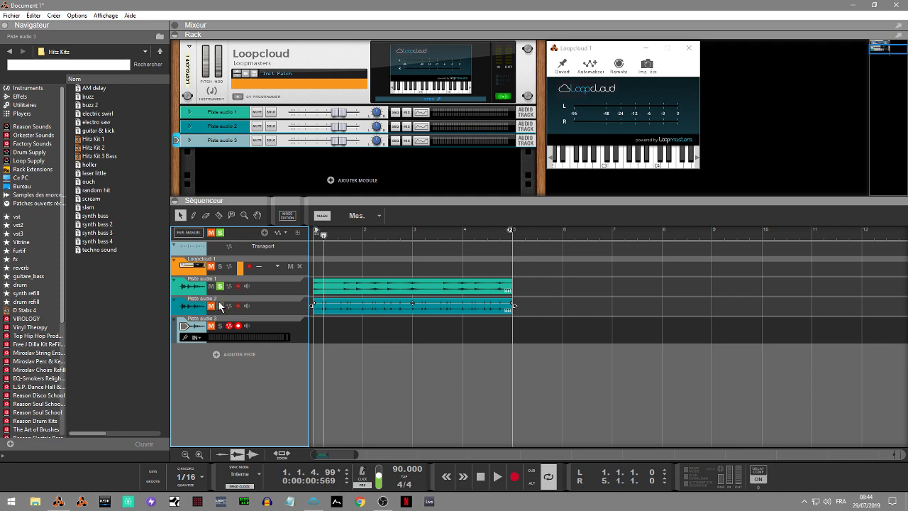
left_click(221, 286)
left_click(220, 326)
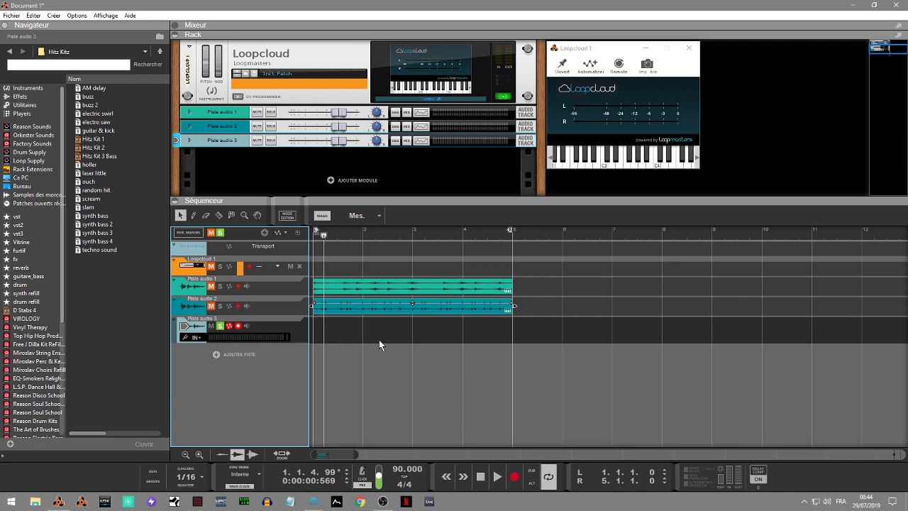
Step: Record the snare preview onto the third audio track from the song start, with looping off, past bar 5
key("space")
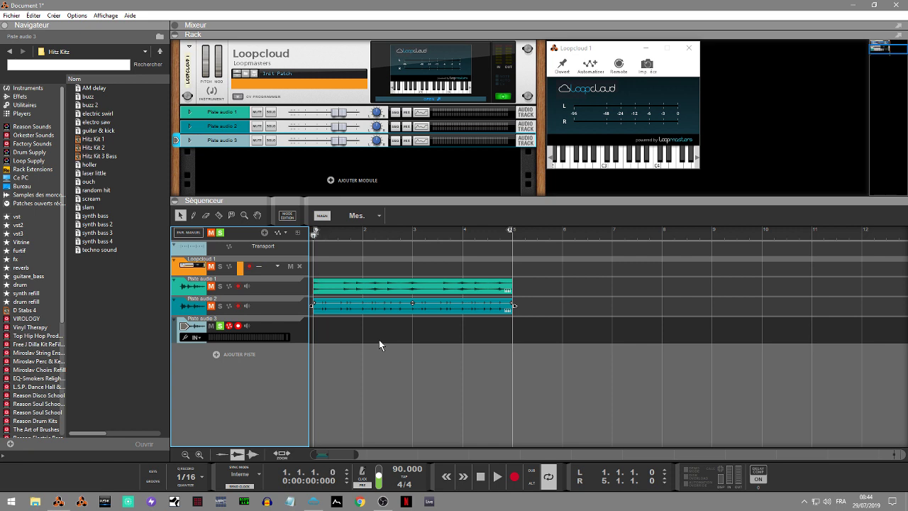
key("ctrl+Return")
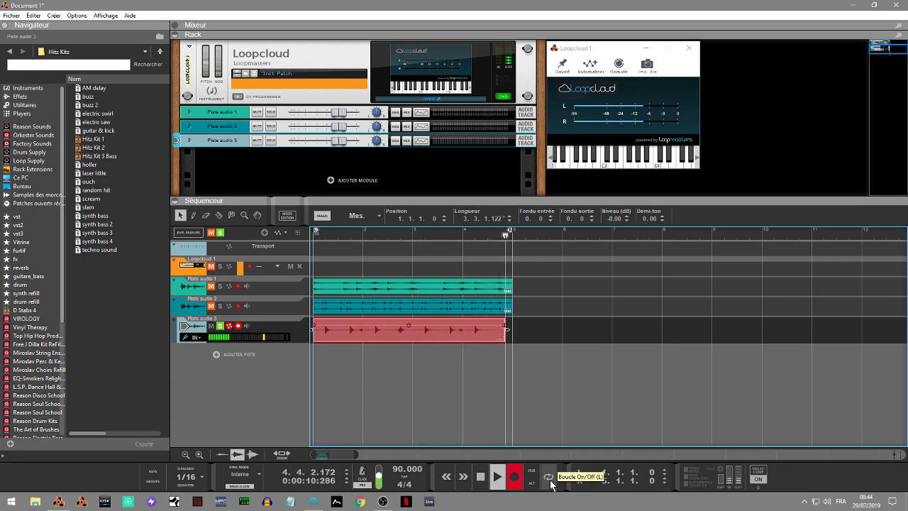
key("space")
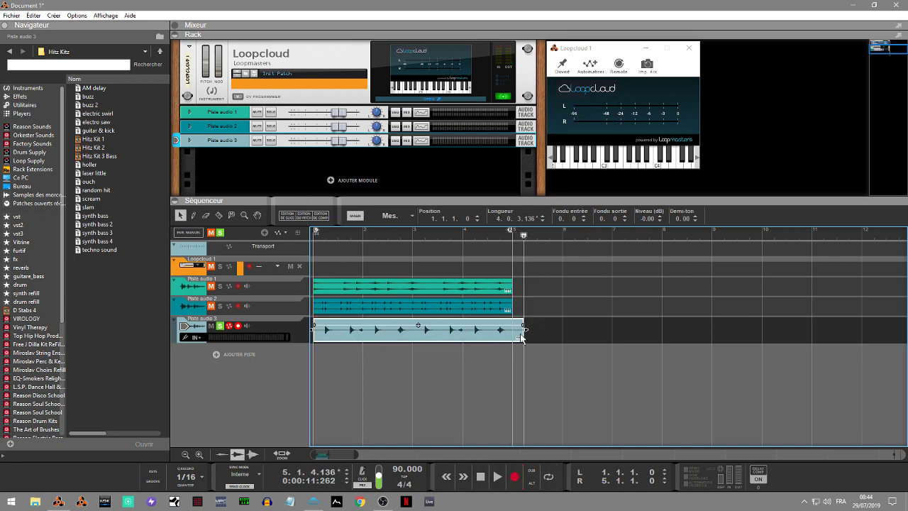
Step: Trim the recorded snare clip to end at bar 5 and solo all three audio tracks from the song start
left_click_drag(523, 331, 511, 331)
key("Home")
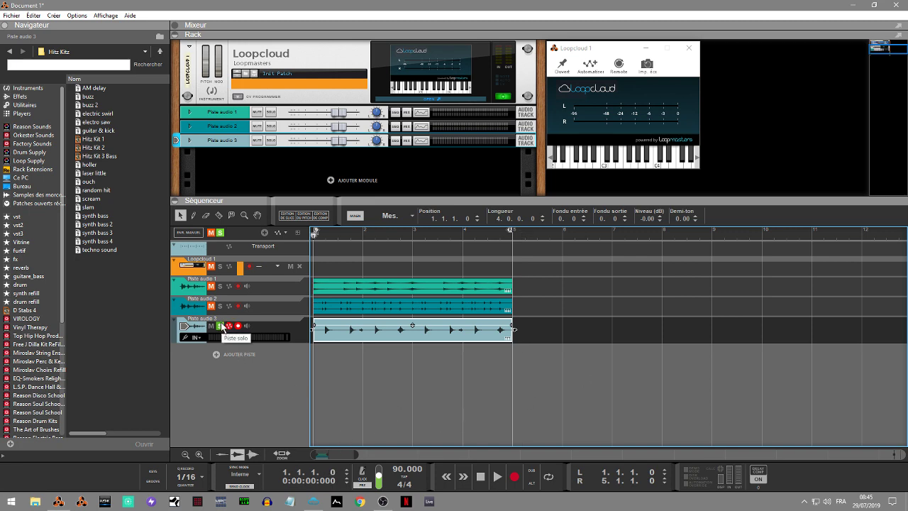
left_click(265, 314)
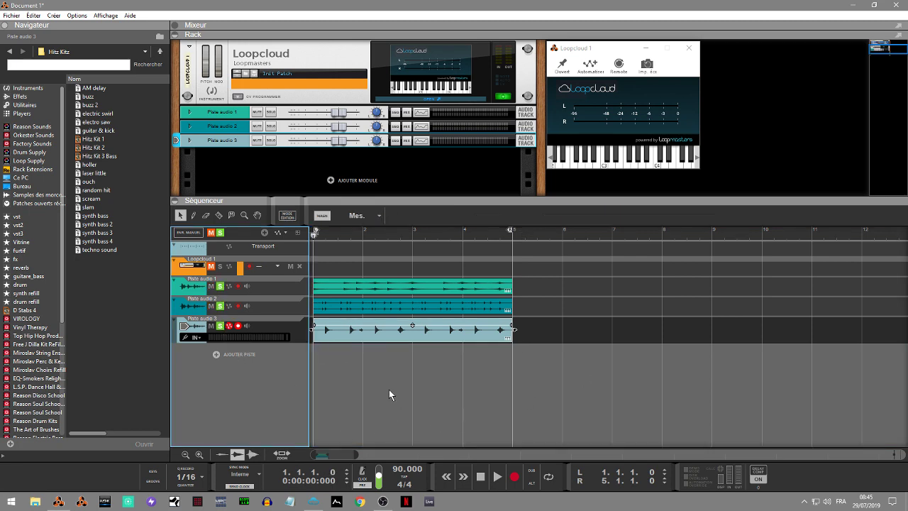
Step: Switch to Loopcloud, pause the snare preview, and remove the Snare filter with the instrument filters open
left_click(311, 502)
left_click(212, 349)
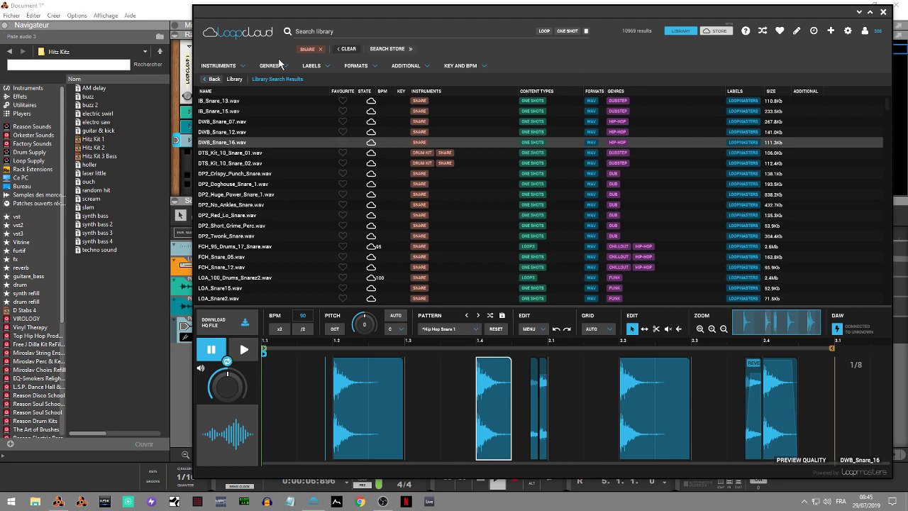
left_click(322, 50)
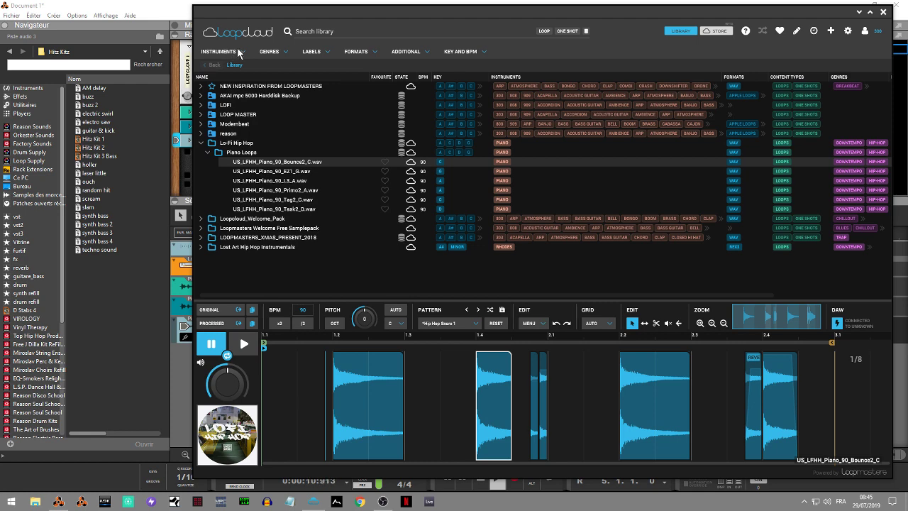
left_click(220, 52)
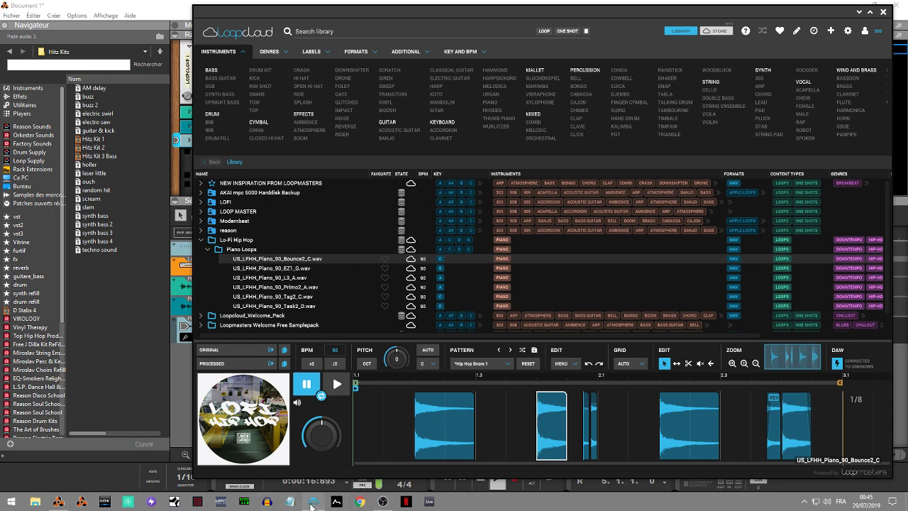
Step: Switch to Reason, play the piano, hi-hat and snare tracks together from the start with looping on, and stop playback
mouse_move(310, 505)
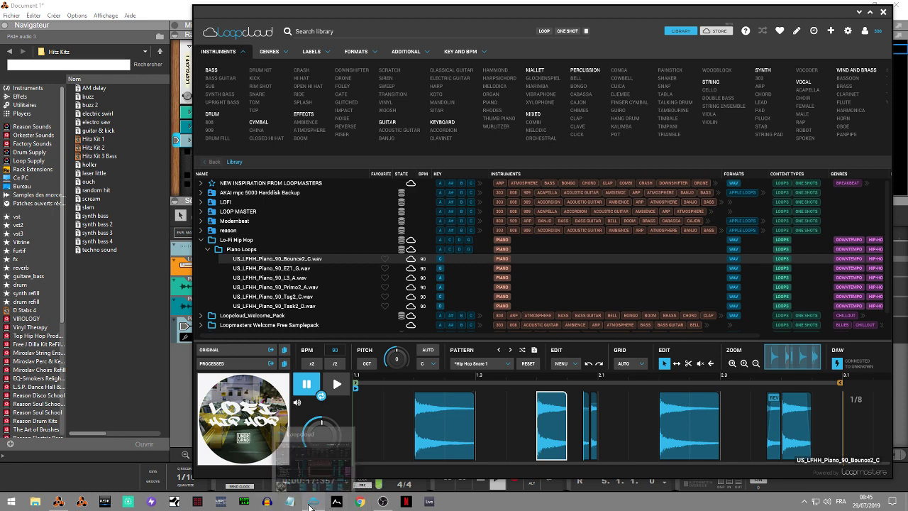
left_click(58, 502)
left_click(543, 381)
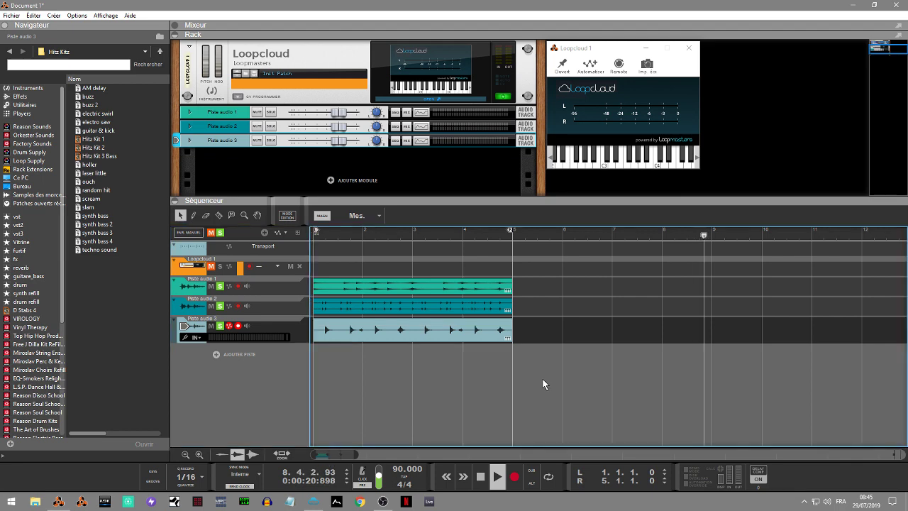
key("space")
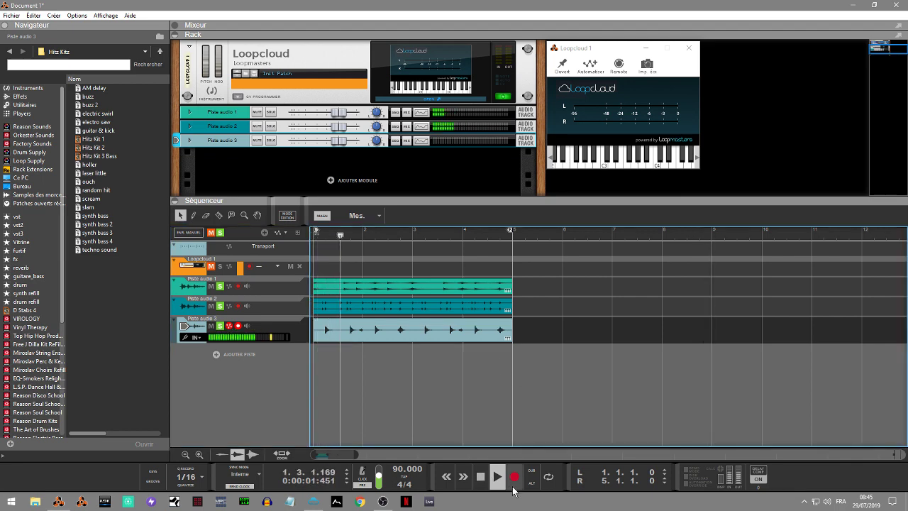
left_click(548, 478)
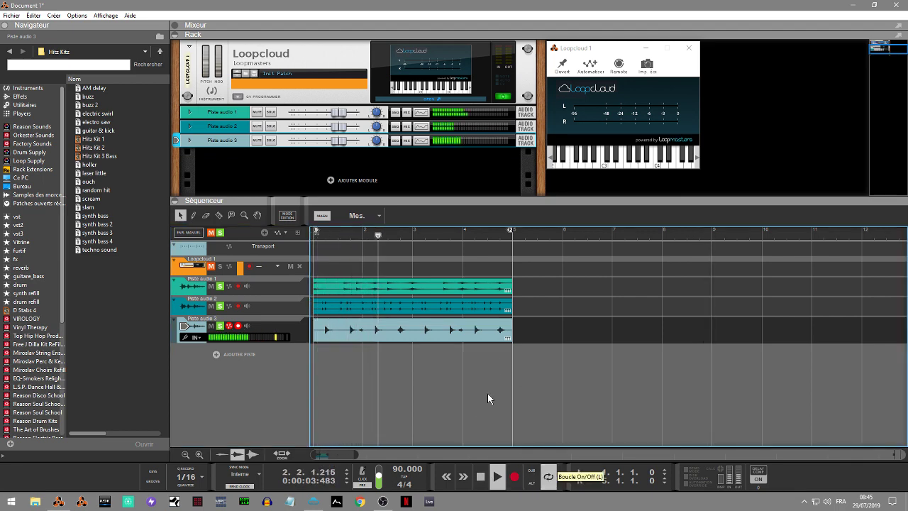
key("space")
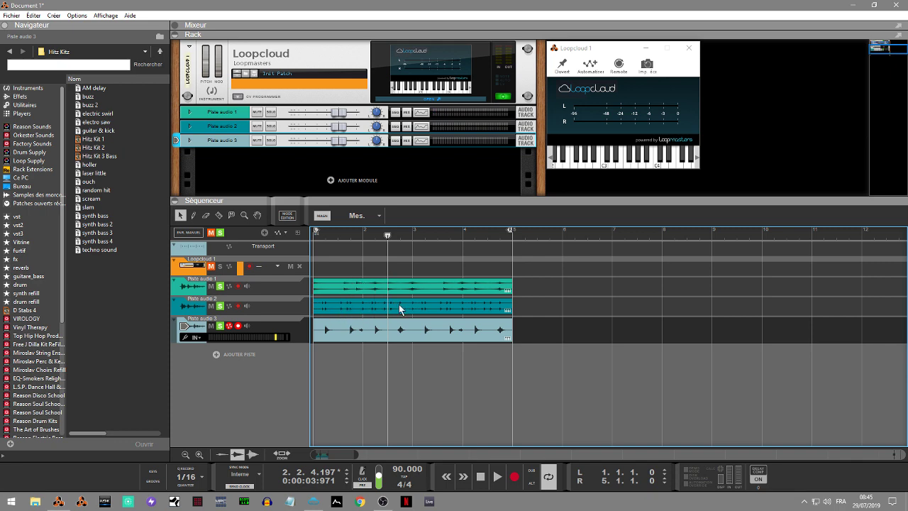
Step: Create a fourth audio track and remove solo from the first three so only the new one is soloed
right_click(215, 352)
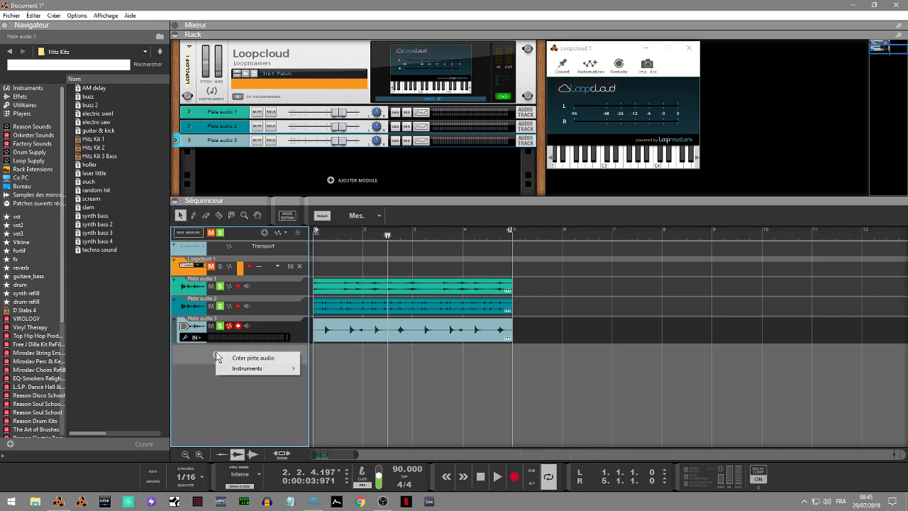
left_click(267, 358)
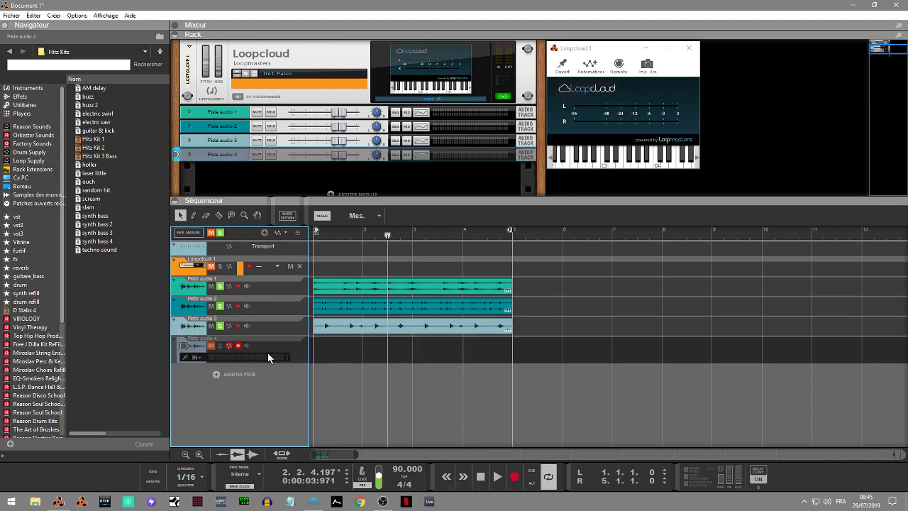
left_click(220, 326)
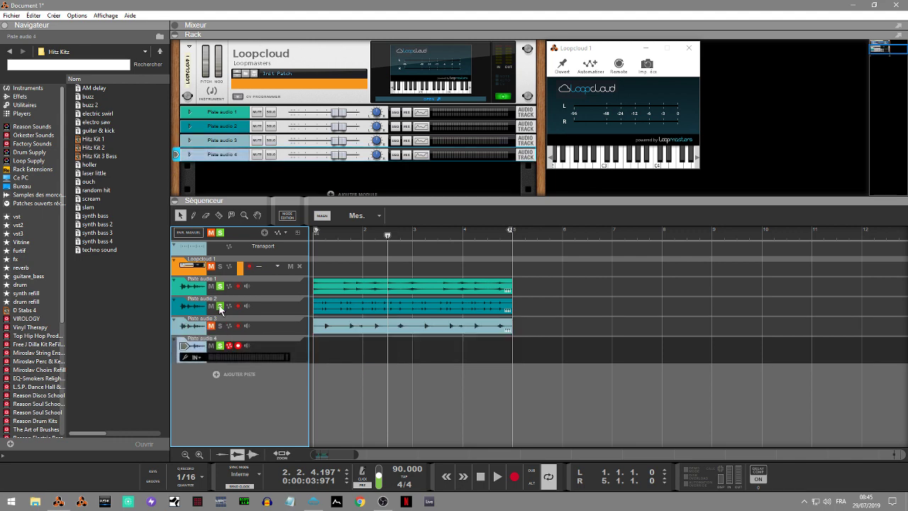
left_click(220, 306)
left_click(220, 286)
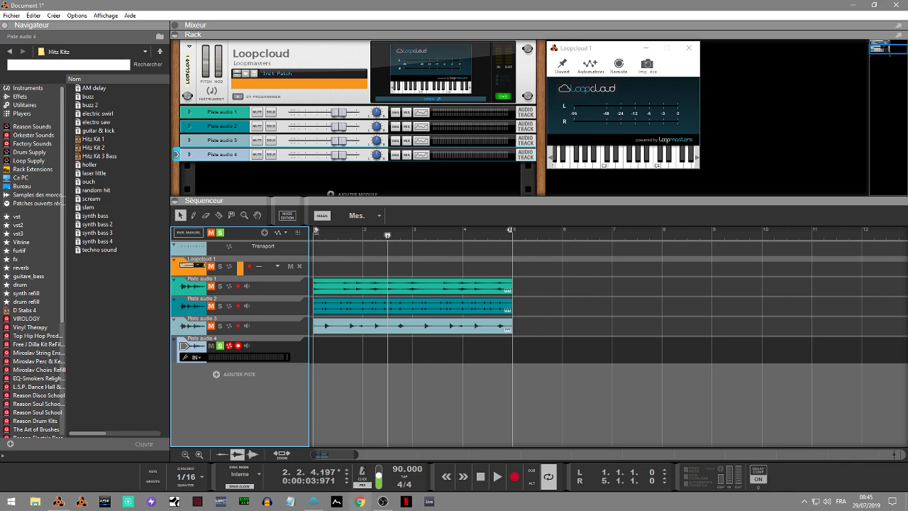
Step: Switch to Loopcloud, load IB_Kick_01 from the library filtered by Kick, and reset the pattern to auto
left_click(314, 501)
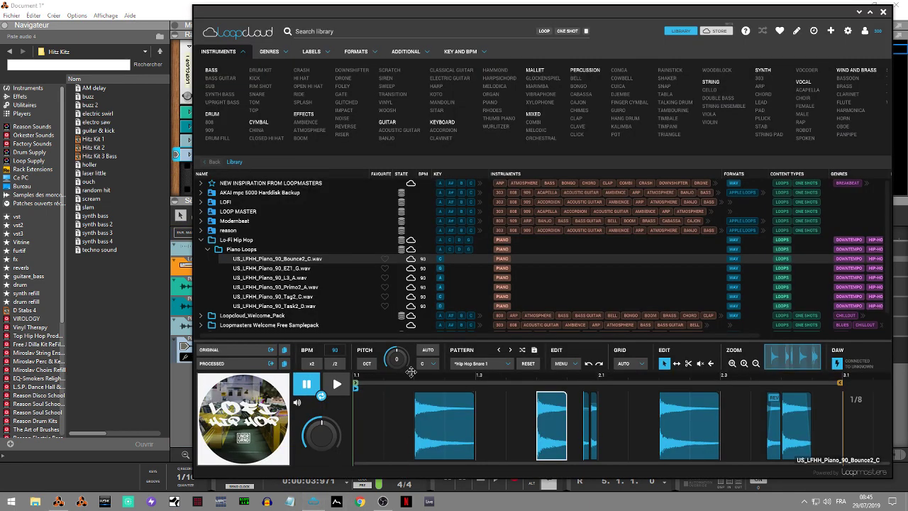
left_click(256, 78)
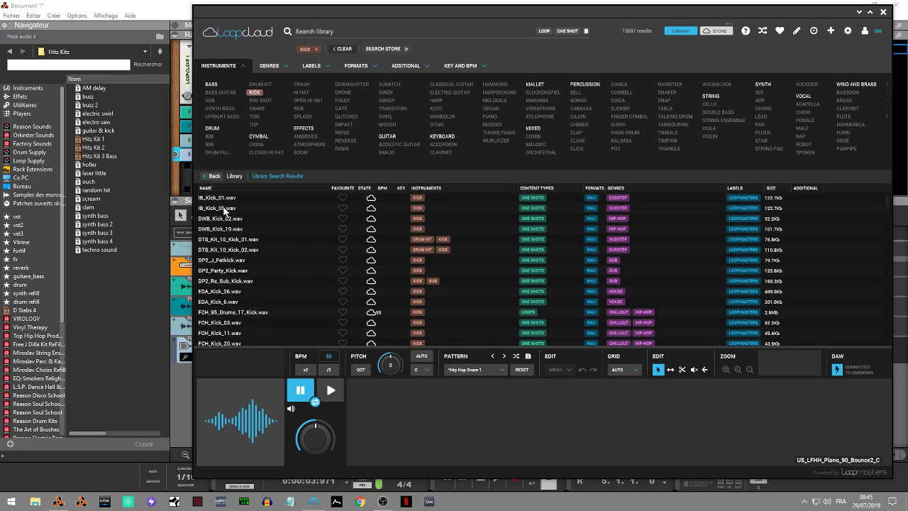
left_click(226, 199)
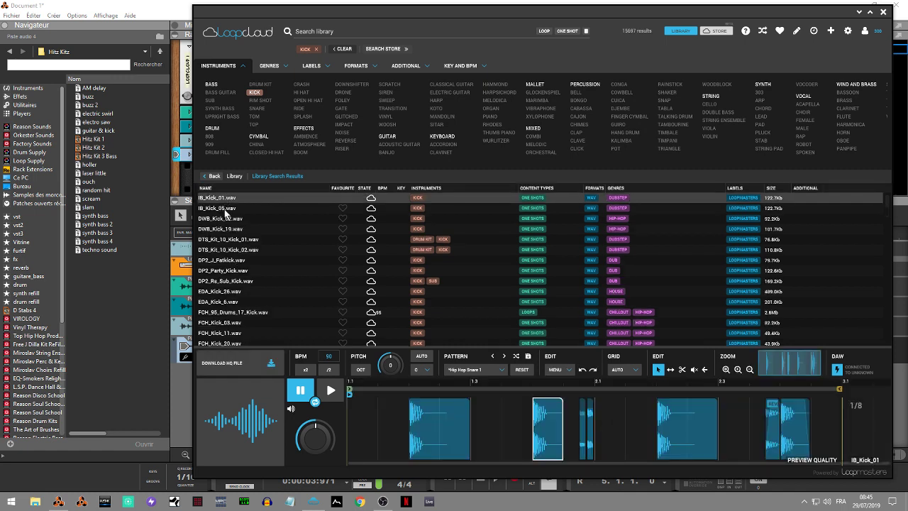
left_click(525, 370)
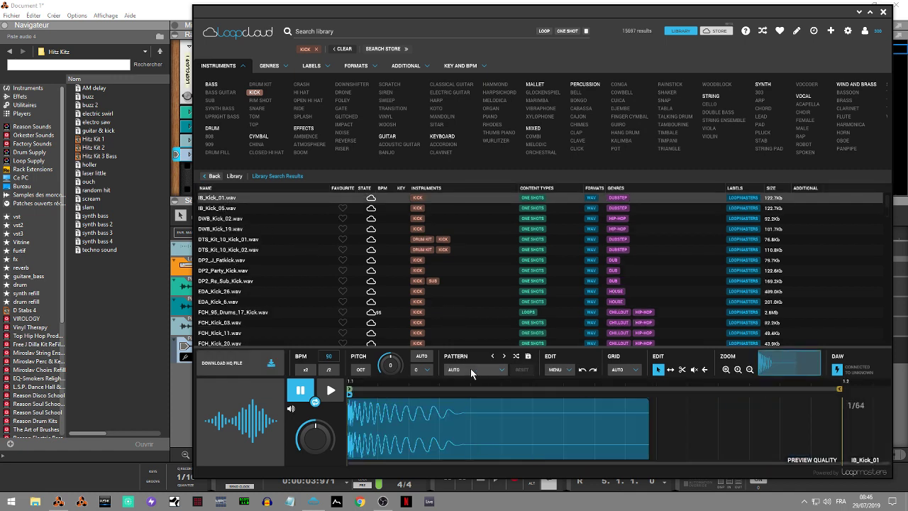
Step: Audition the kick samples in order from IB_Kick_01 to DWB_Kick_02, leaving DWB_Kick_02 loaded
left_click(330, 392)
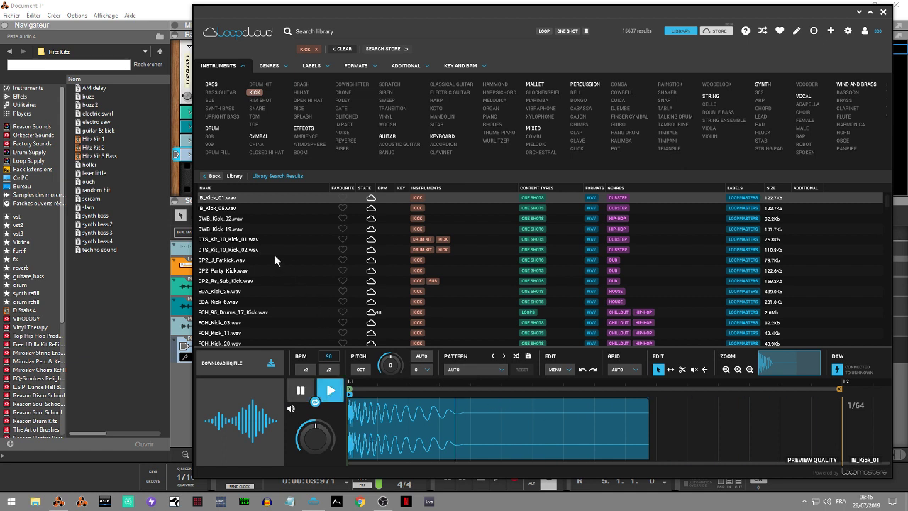
left_click(233, 208)
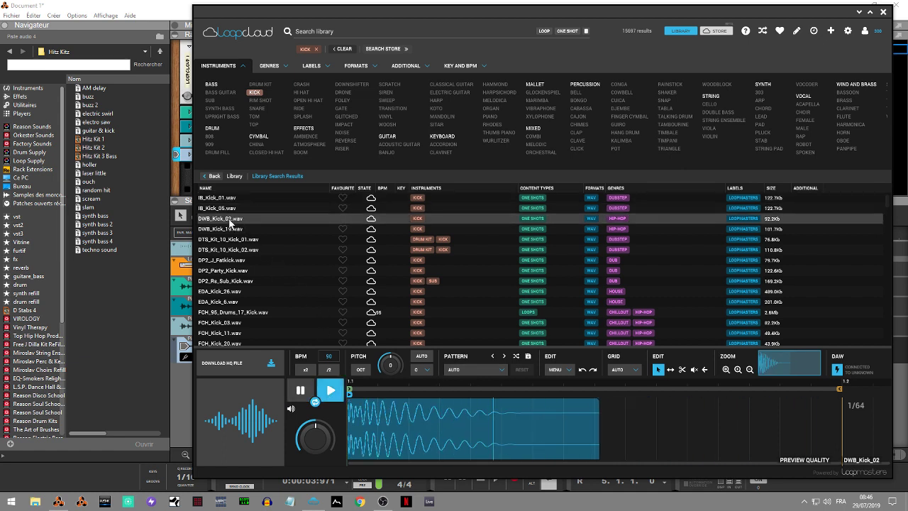
left_click(233, 219)
Step: Apply the Hip Hop Kick 1 pattern to DWB_Kick_02 and pause its preview
left_click(499, 372)
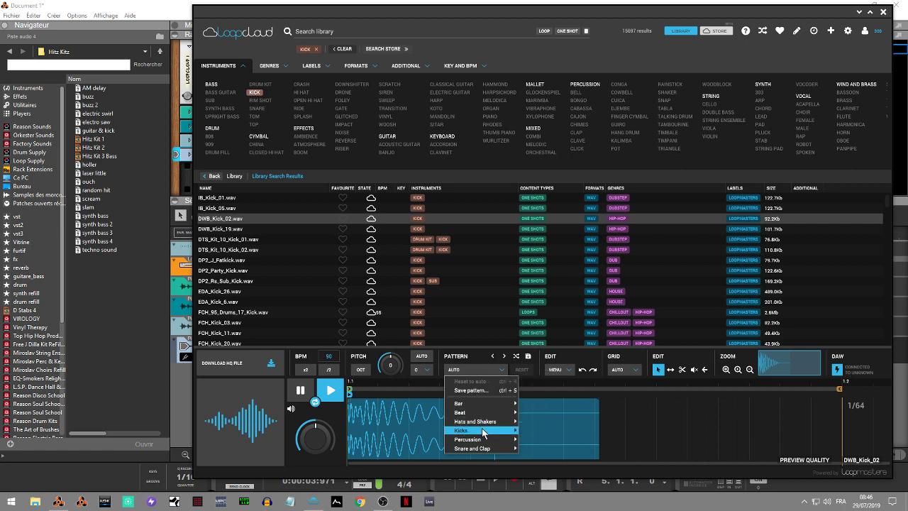
mouse_move(482, 429)
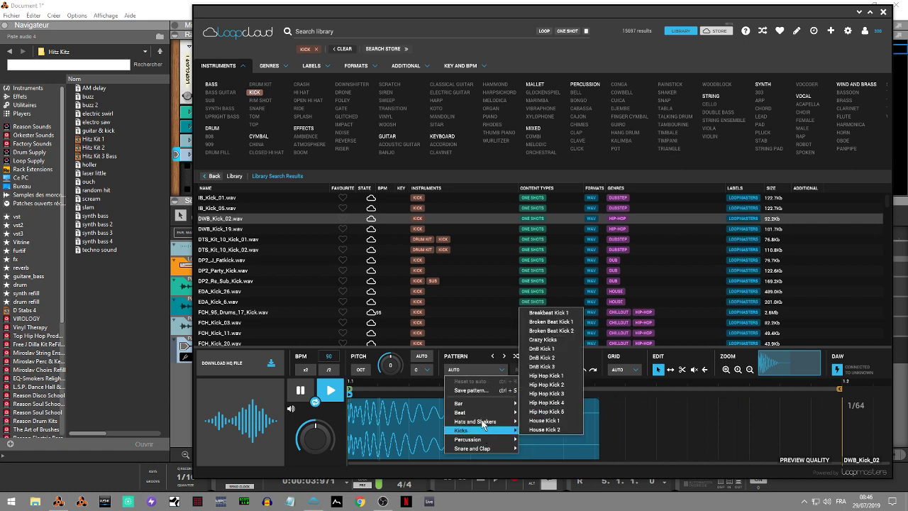
left_click(558, 376)
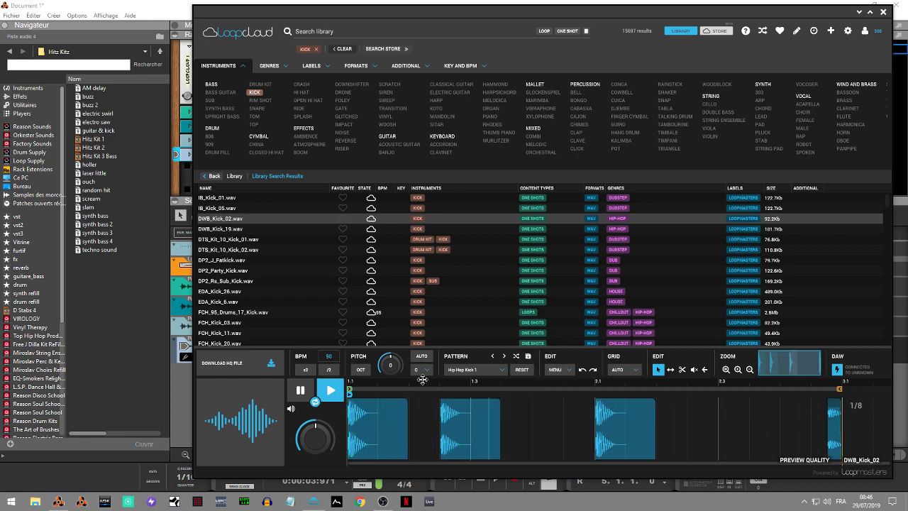
key("space")
Step: Switch to Reason, remove solo from the fourth audio track, and play from the start with the Loopcloud kick preview running alongside
left_click(176, 392)
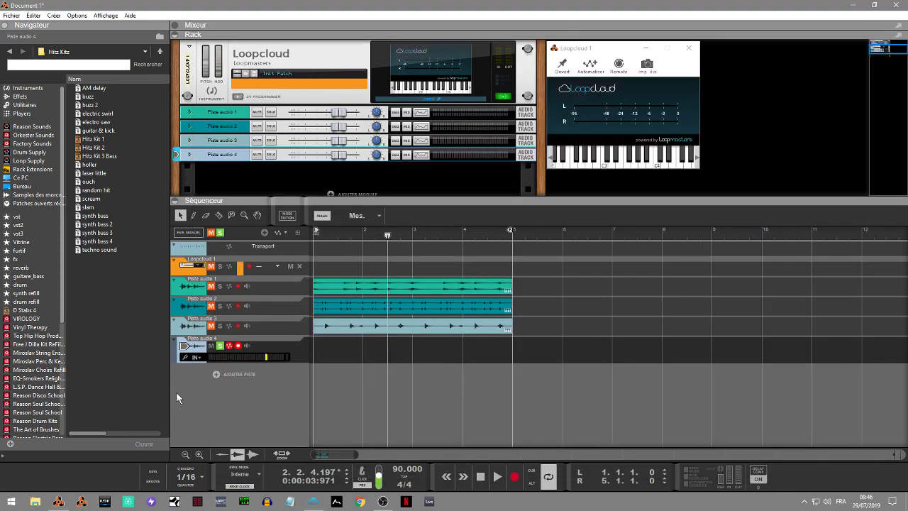
left_click(498, 480)
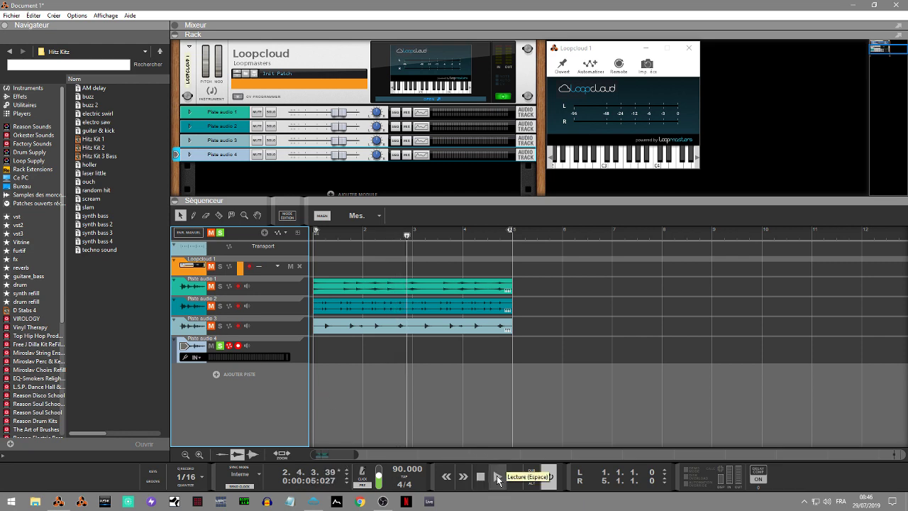
left_click(498, 480)
left_click(220, 347)
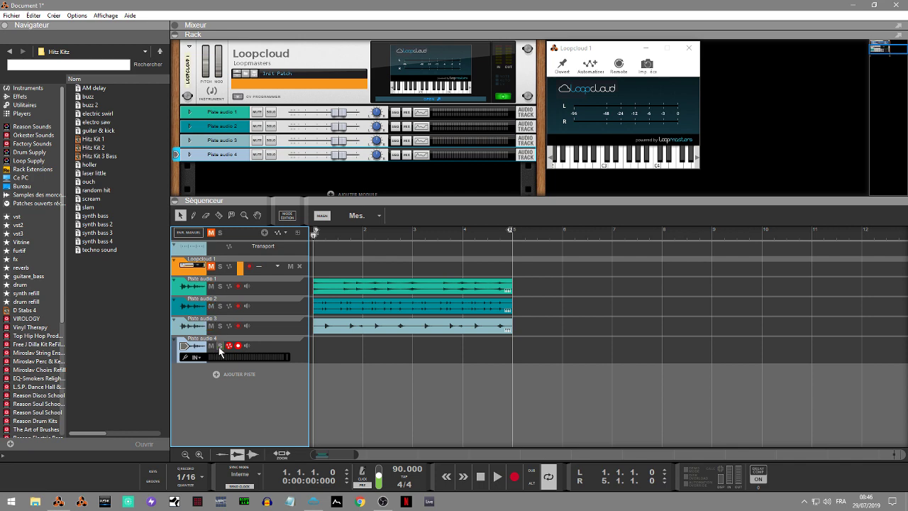
key("space")
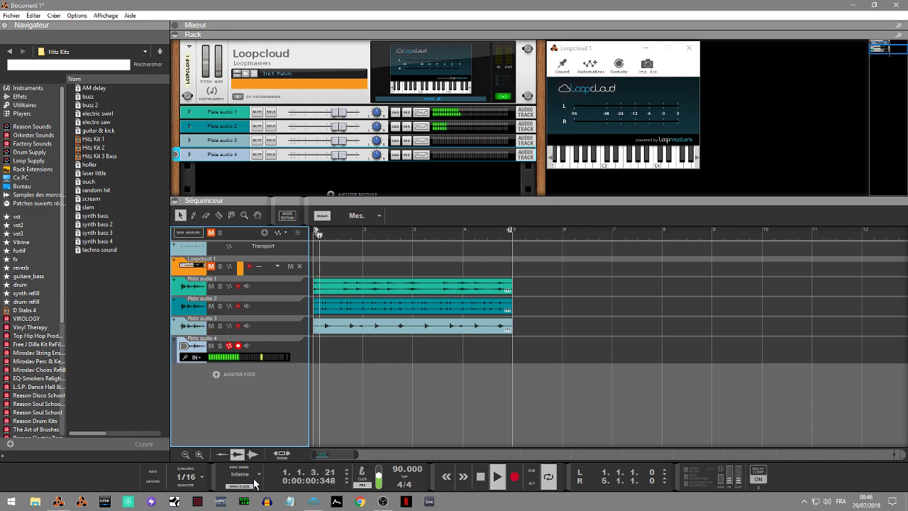
left_click(313, 501)
left_click(331, 393)
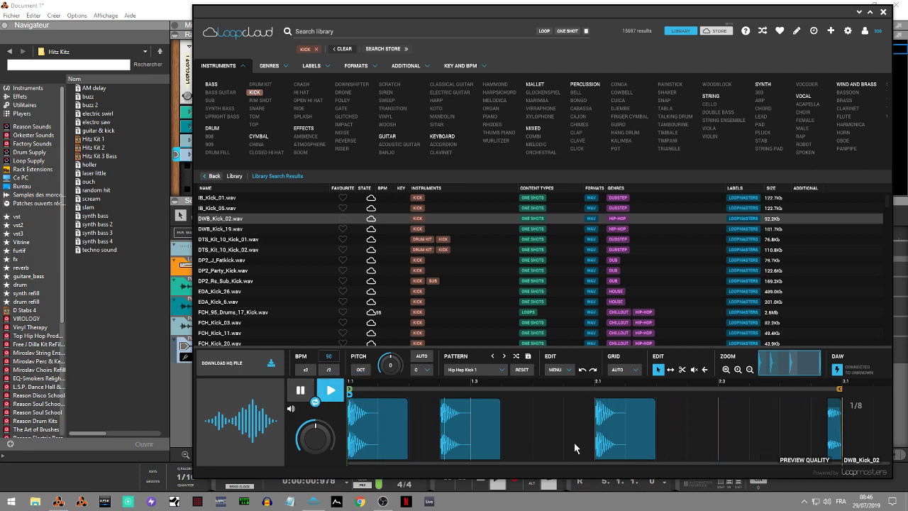
Step: Shorten the kick hit at 2.1 to an eighth note and place a copy directly after it
mouse_move(649, 431)
left_click_drag(655, 410, 630, 409)
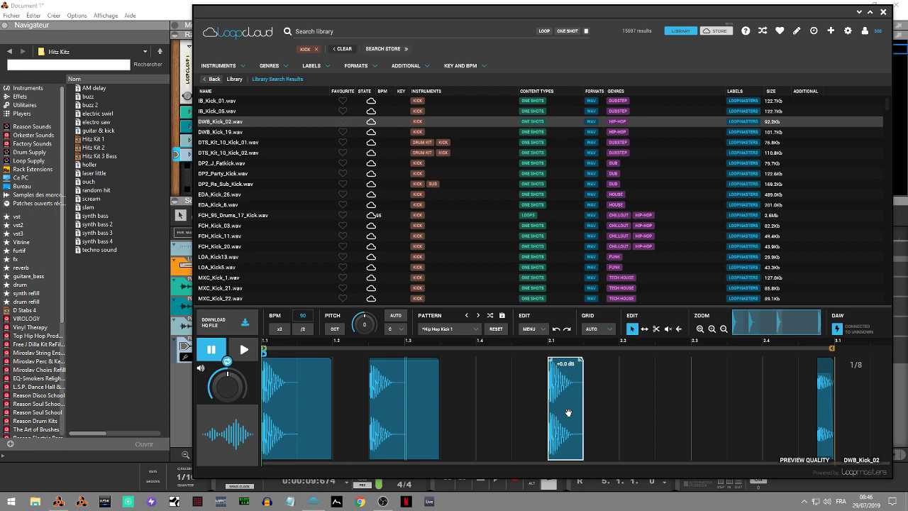
left_click_drag(568, 413, 598, 412)
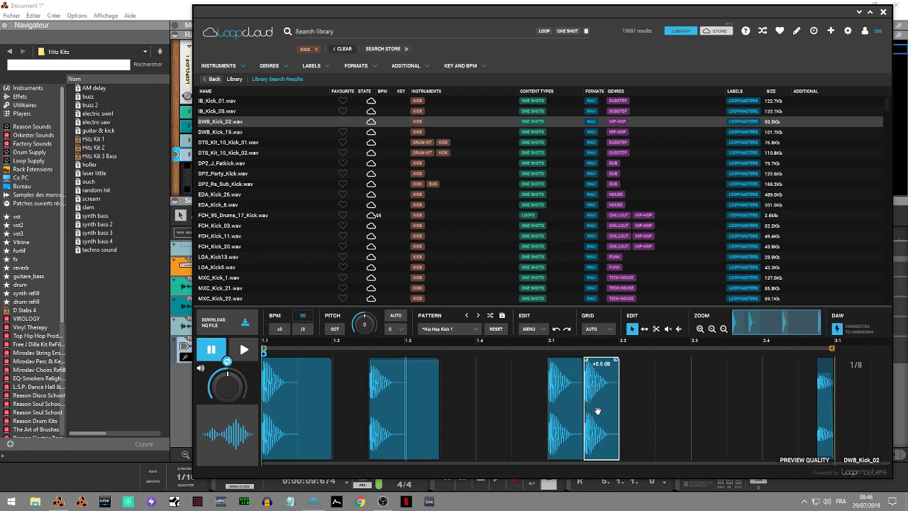
key("ctrl+z")
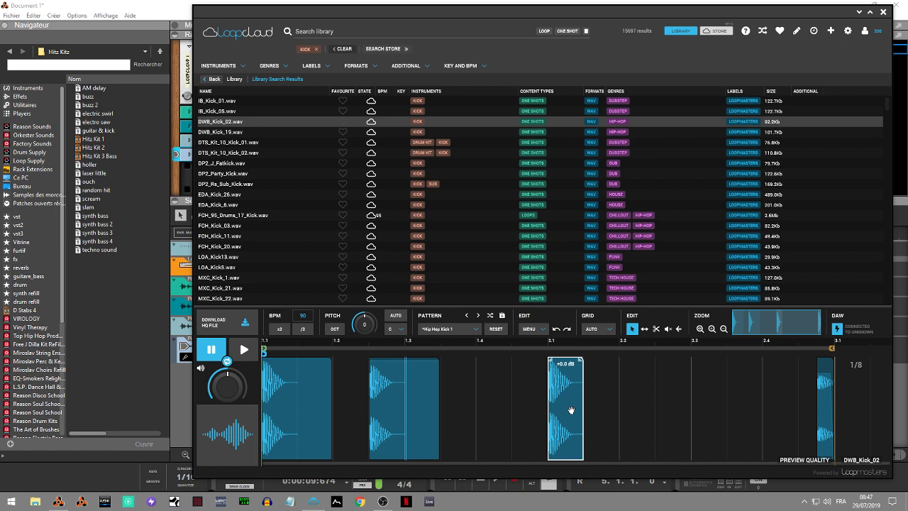
left_click_drag(571, 411, 594, 409)
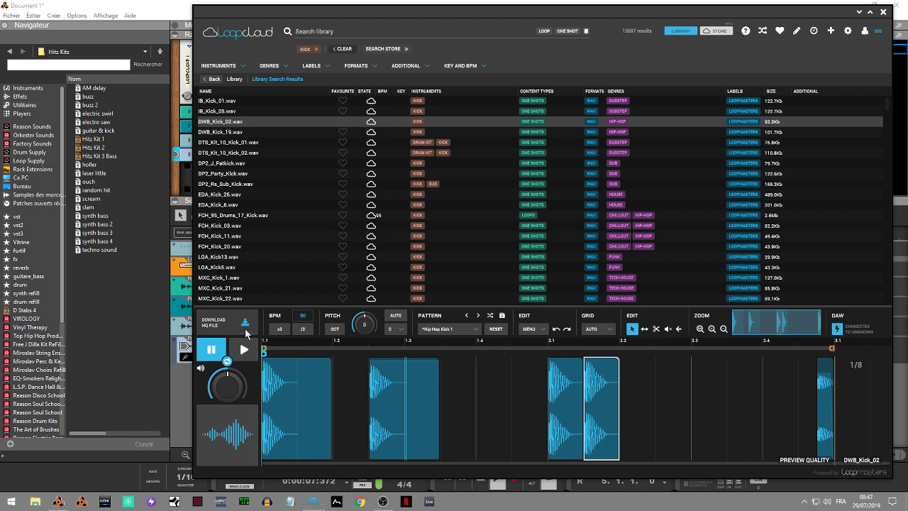
Step: Preview the edited kick pattern and add another copy of the short hit halfway between 2.3 and 2.4
left_click(246, 348)
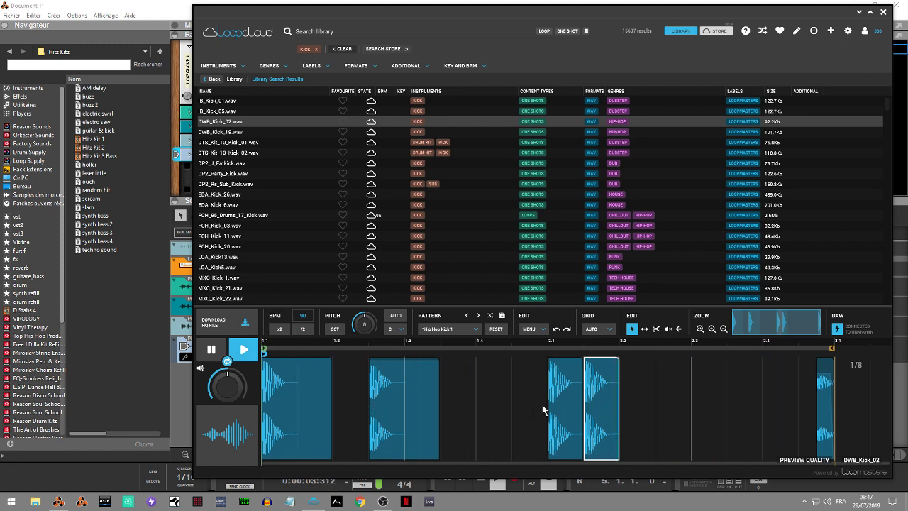
key("space")
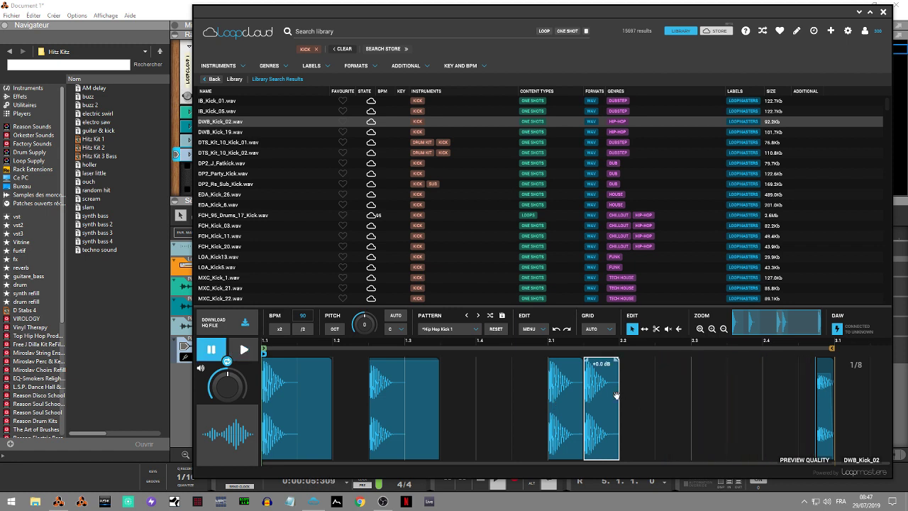
key("space")
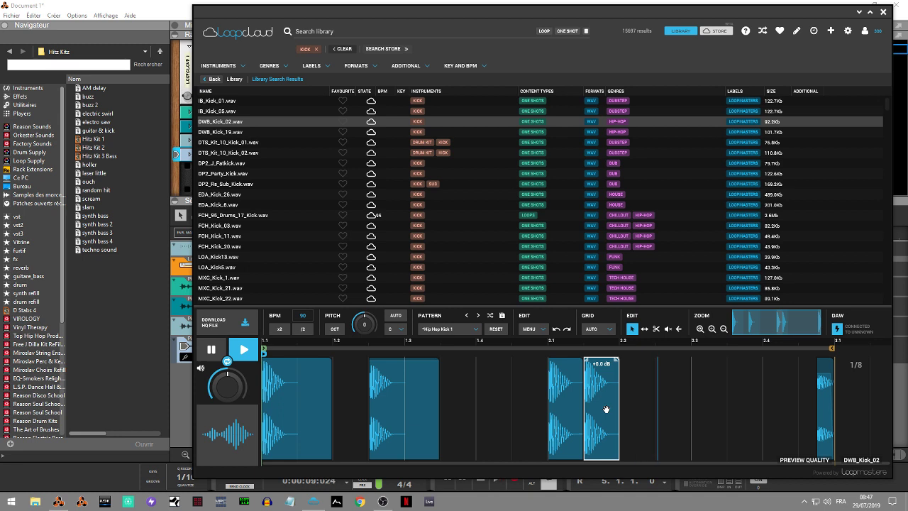
left_click_drag(606, 409, 634, 407)
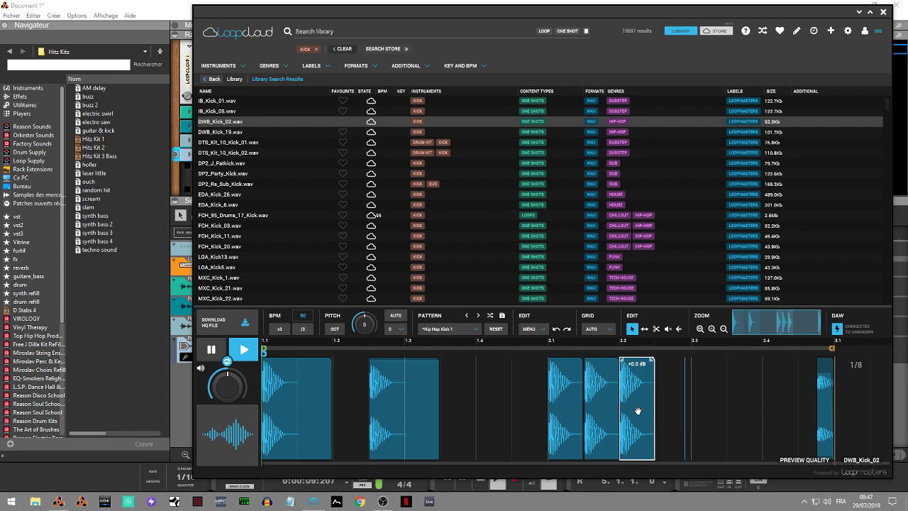
left_click_drag(633, 405, 707, 400)
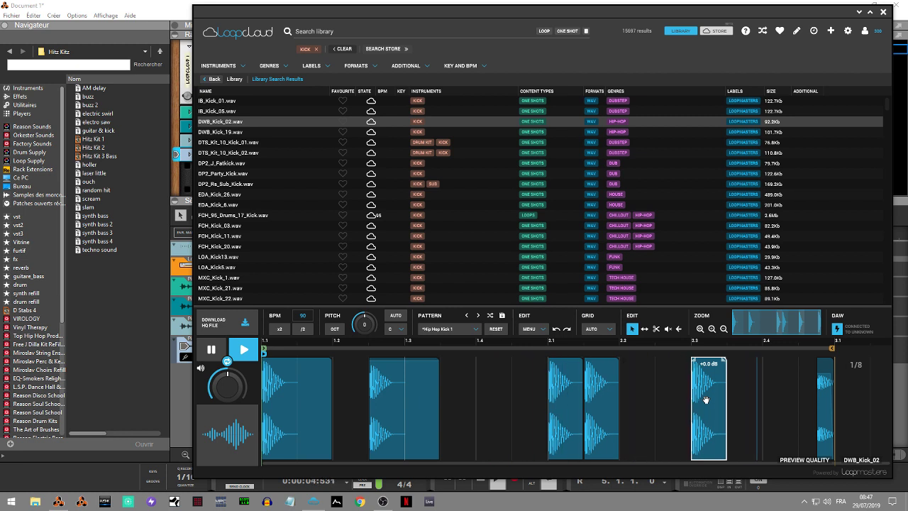
left_click_drag(706, 400, 740, 399)
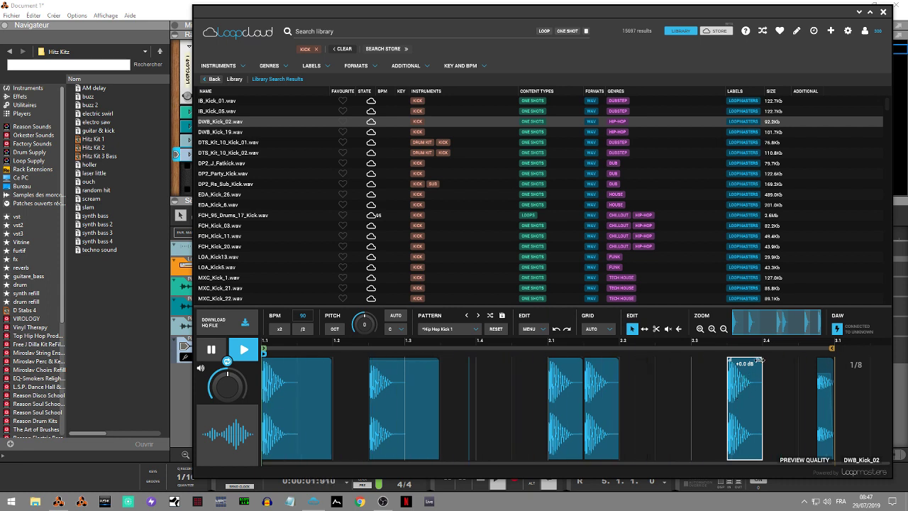
Step: Lower the kick hit between 2.3 and 2.4 to -4.2 dB and the second short hit after 2.1 to -3.2 dB
left_click_drag(746, 360, 747, 376)
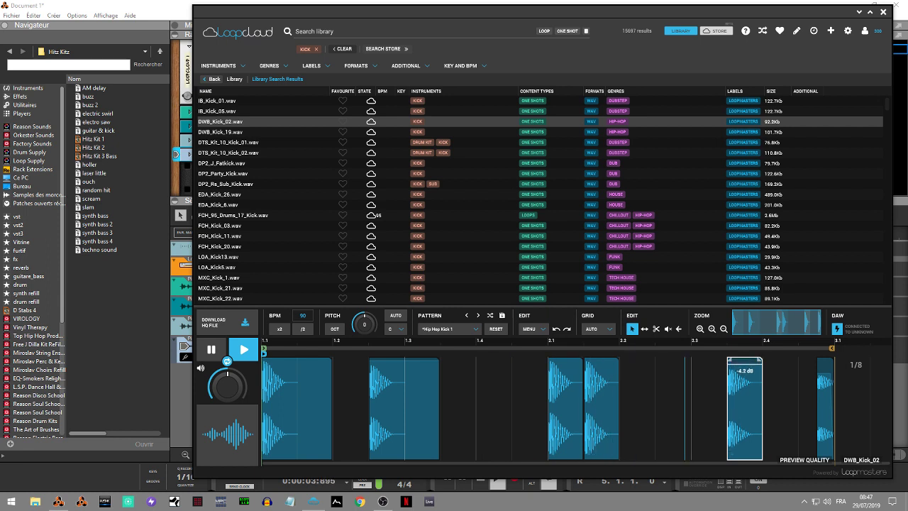
left_click(602, 365)
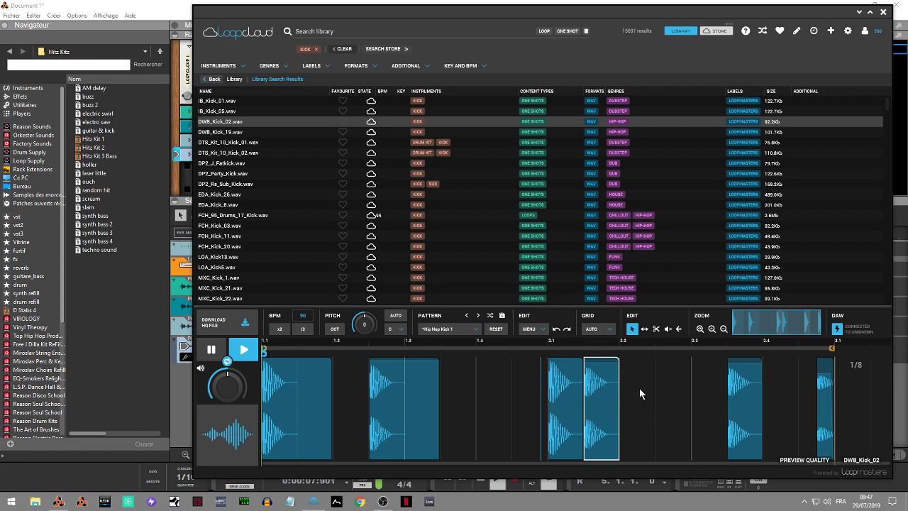
left_click_drag(601, 360, 601, 369)
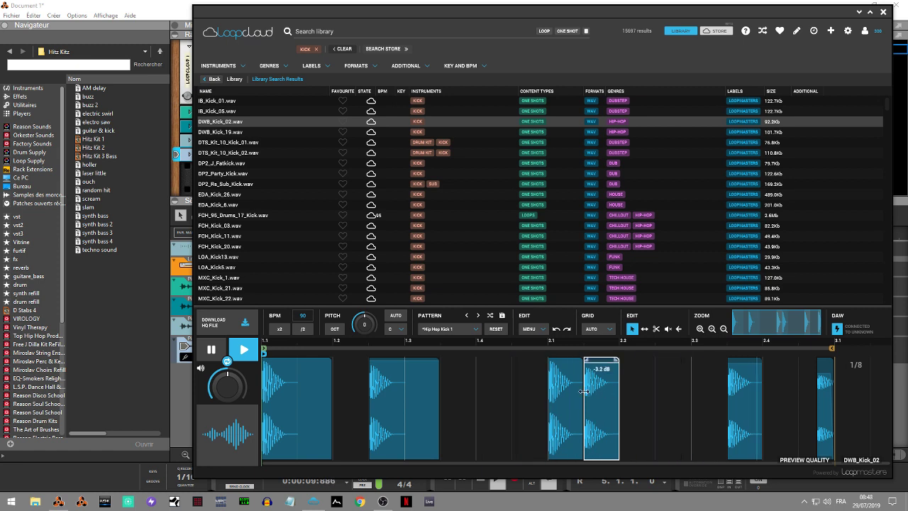
key("space")
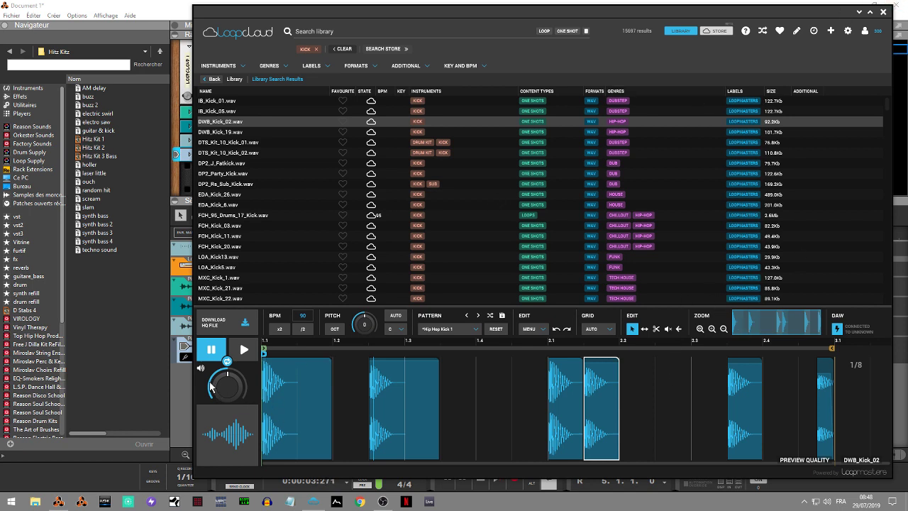
Step: Return to Reason, solo the fourth audio track, turn looping off and record the kick pattern onto it from the start
left_click(245, 358)
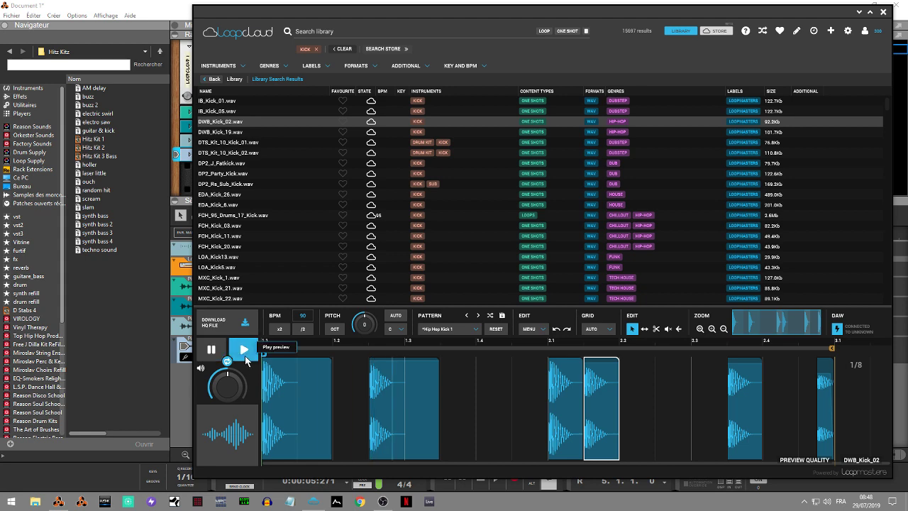
left_click(164, 345)
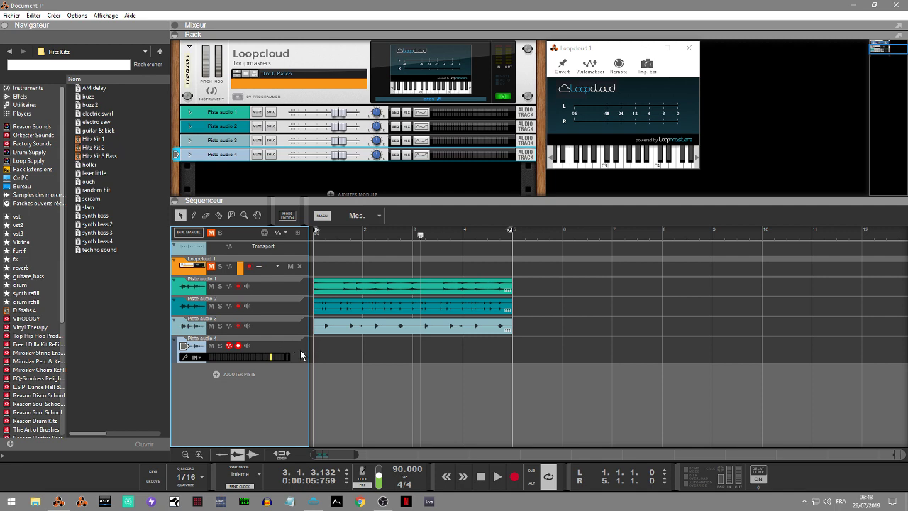
left_click(220, 345)
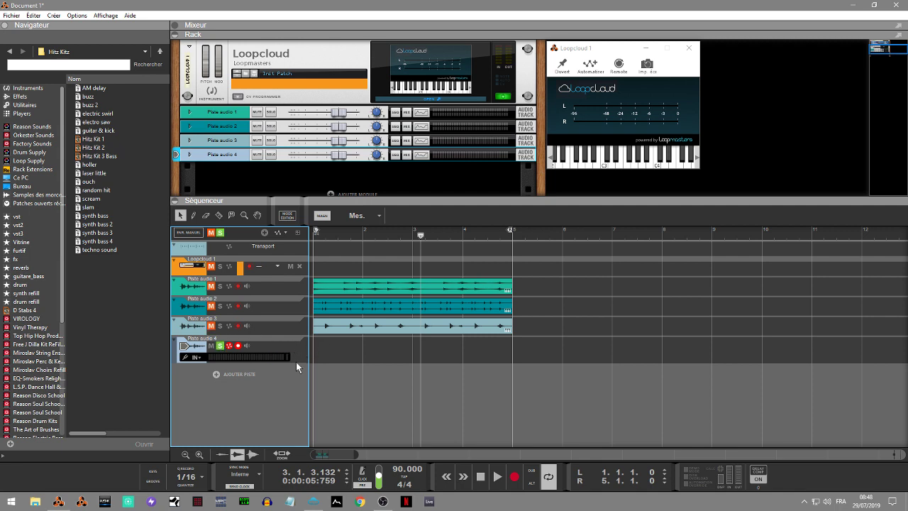
key("KP_0")
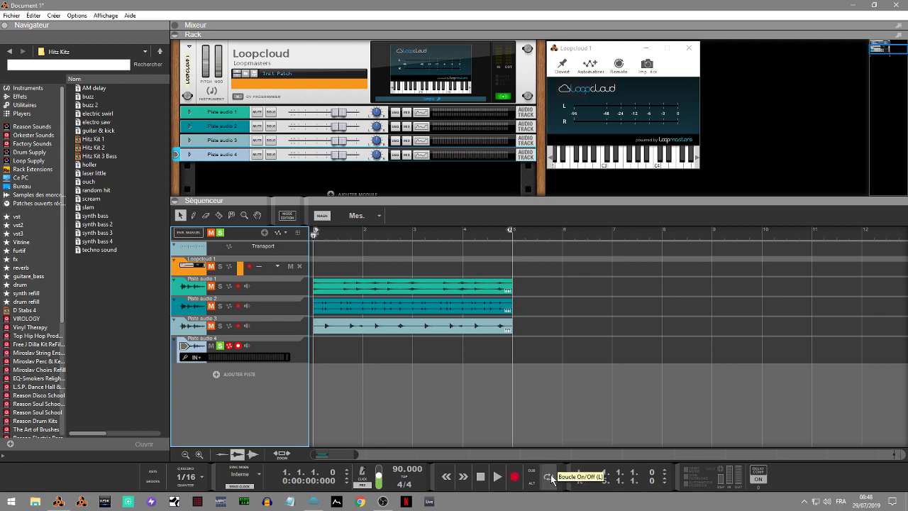
key("KP_Multiply")
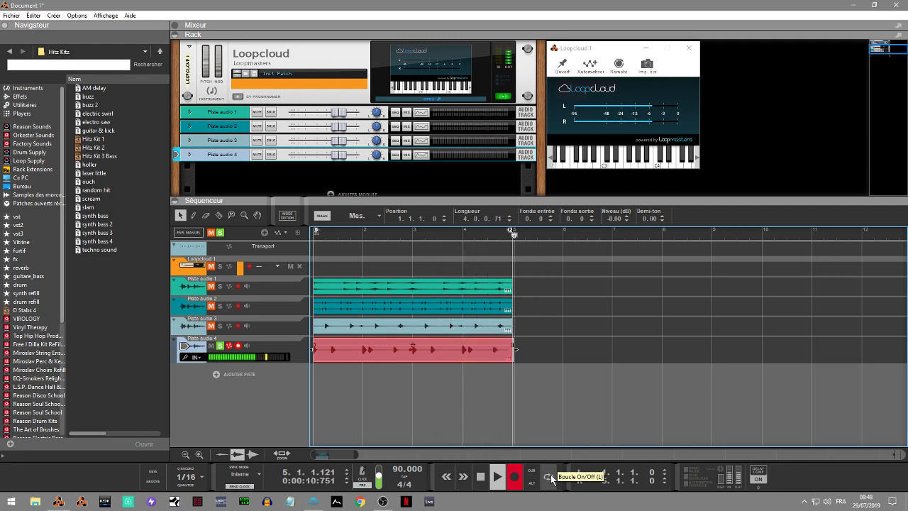
key("space")
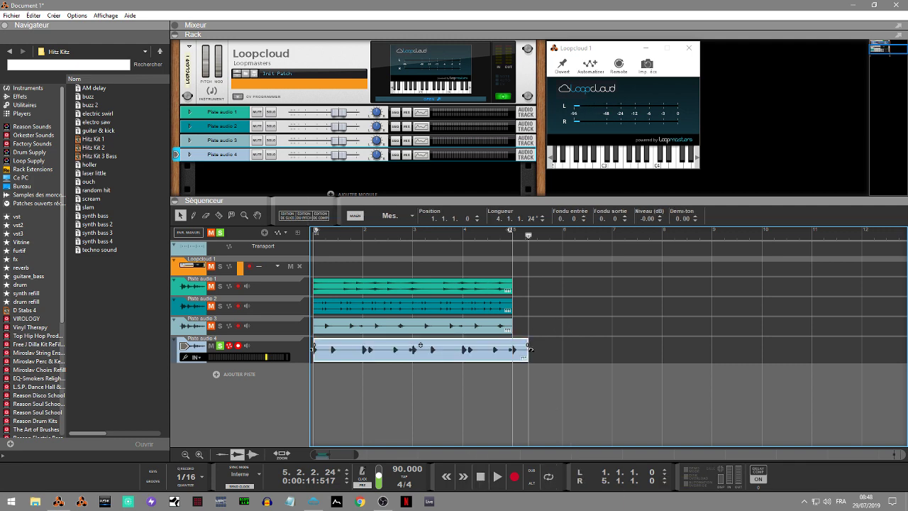
Step: Trim the recorded kick clip to four bars, return to the song start, and pause and minimise Loopcloud
left_click_drag(526, 350, 510, 351)
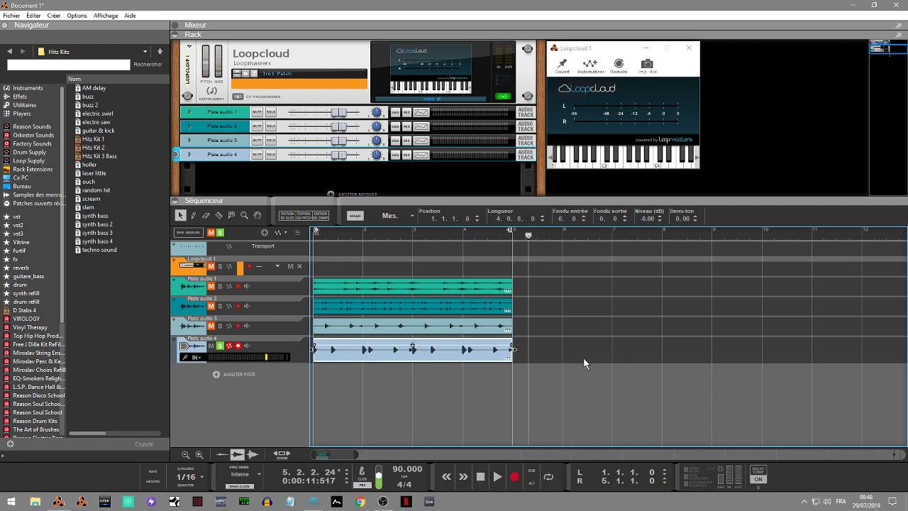
left_click(481, 477)
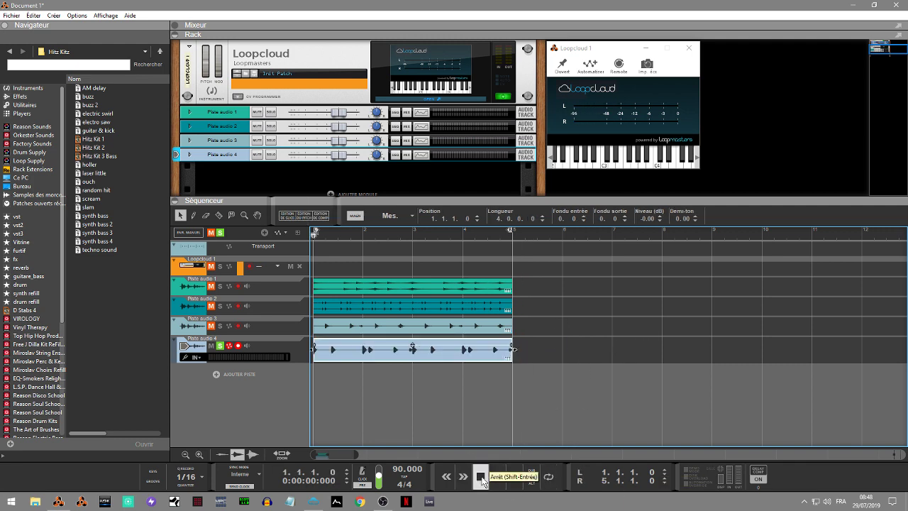
left_click(309, 504)
left_click(212, 350)
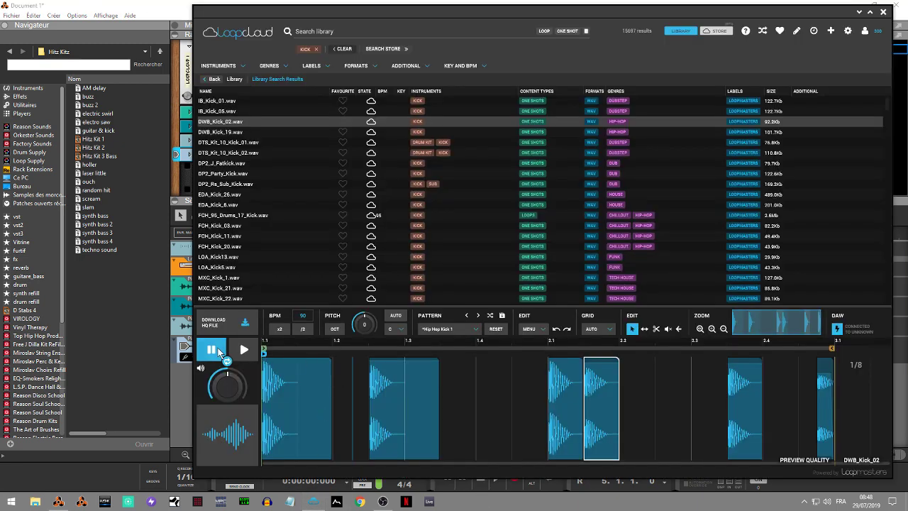
left_click(860, 13)
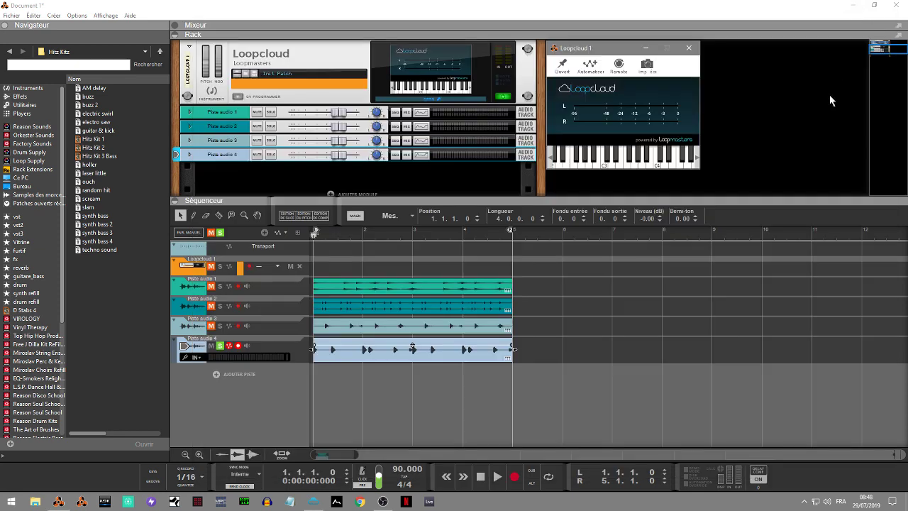
Step: Remove solo from the fourth audio track, play all four tracks together with looping on, and stop playback
left_click(218, 346)
key("space")
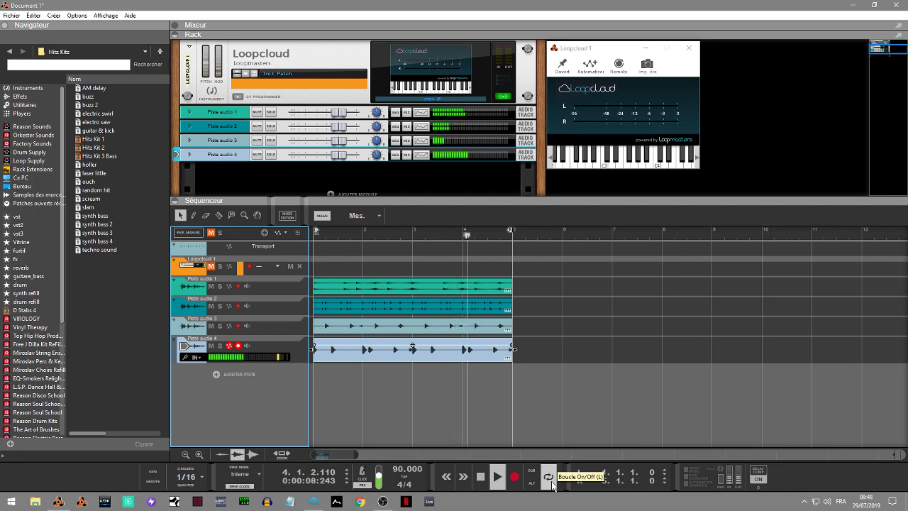
left_click(478, 480)
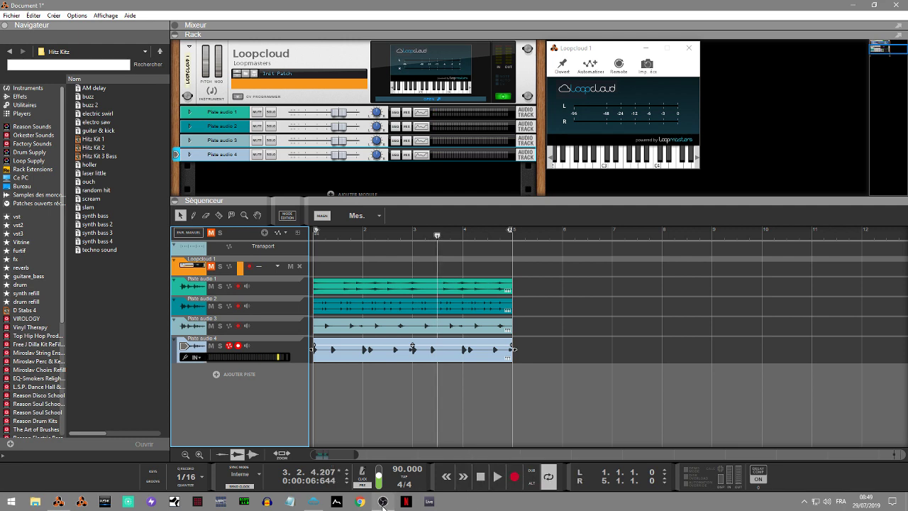
Step: Switch to Loopcloud, look through the sample packs in the store, and return to the library
left_click(313, 502)
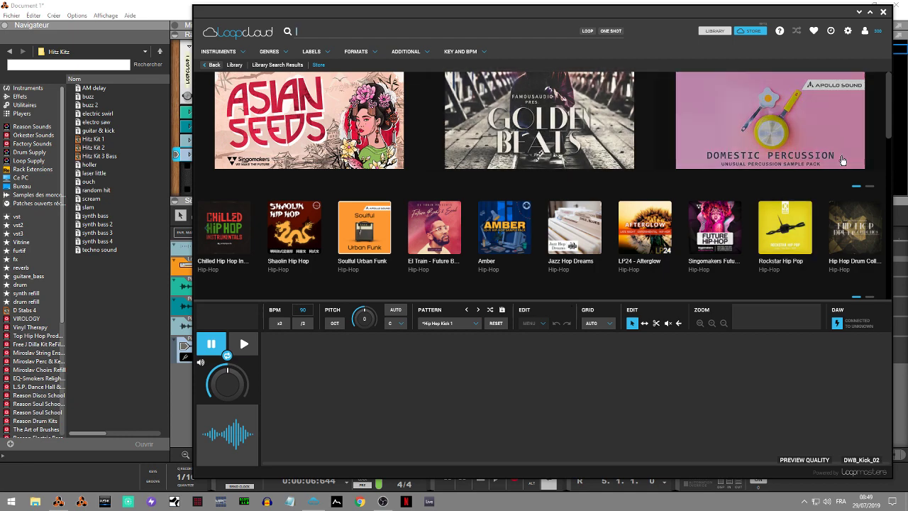
left_click_drag(888, 98, 907, 254)
scroll(709, 100, "up", 8)
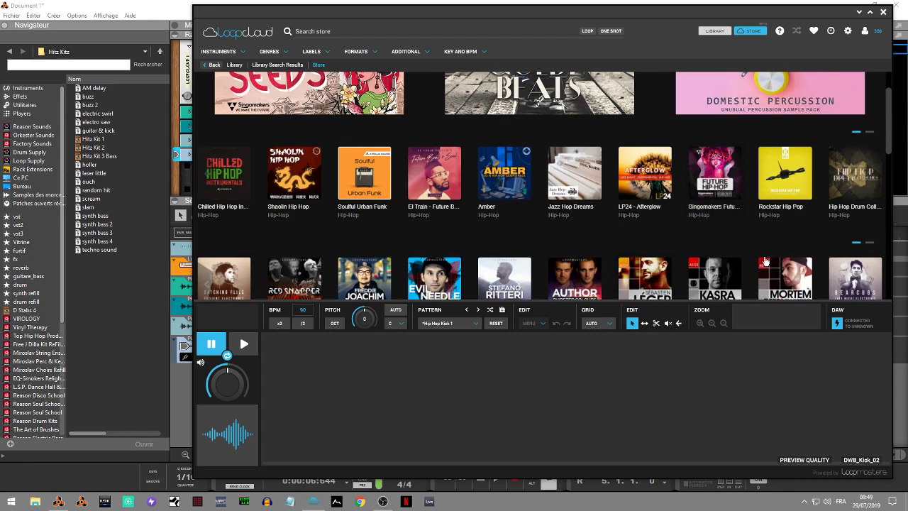
scroll(891, 144, "down", 3)
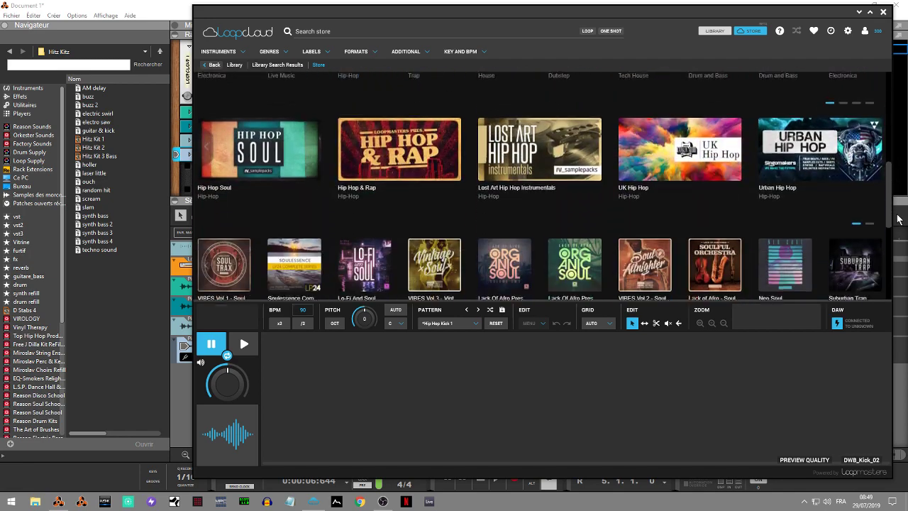
scroll(880, 130, "up", 5)
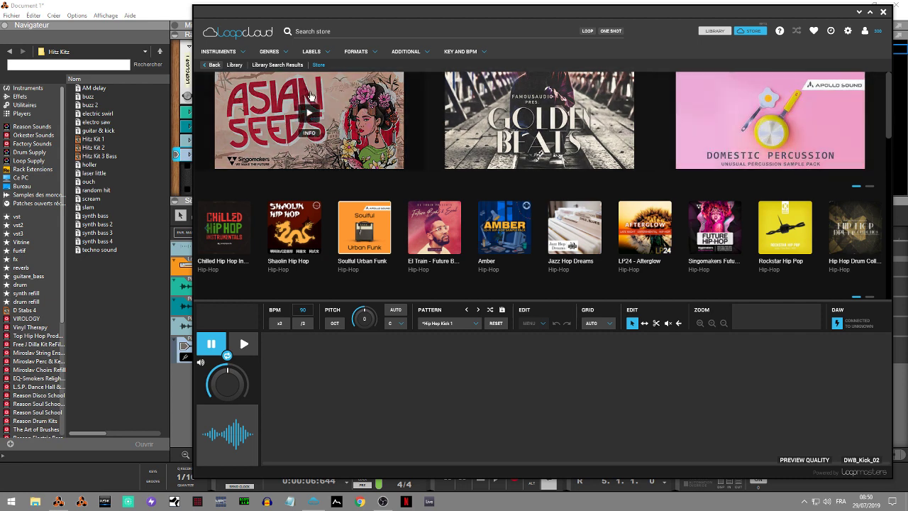
left_click(226, 52)
left_click(717, 31)
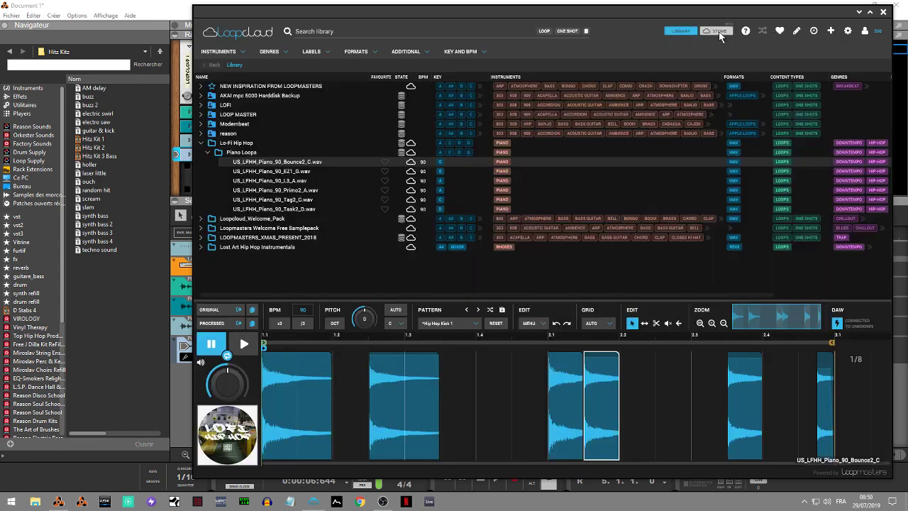